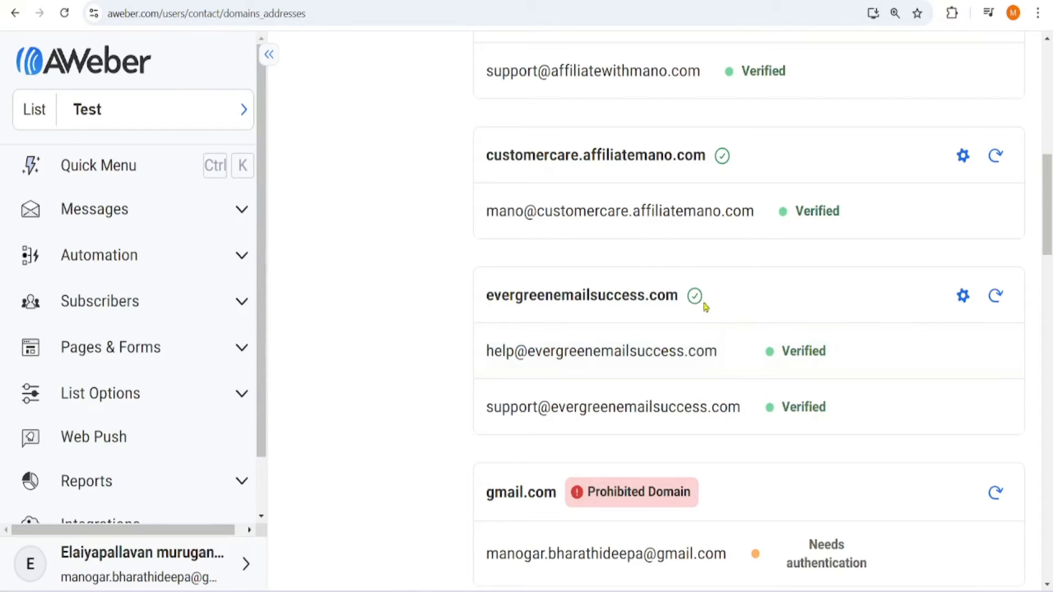
# - Open the DNS records setup for evergreenemailsuccess.com from its gear icon
pyautogui.moveTo(696, 299)
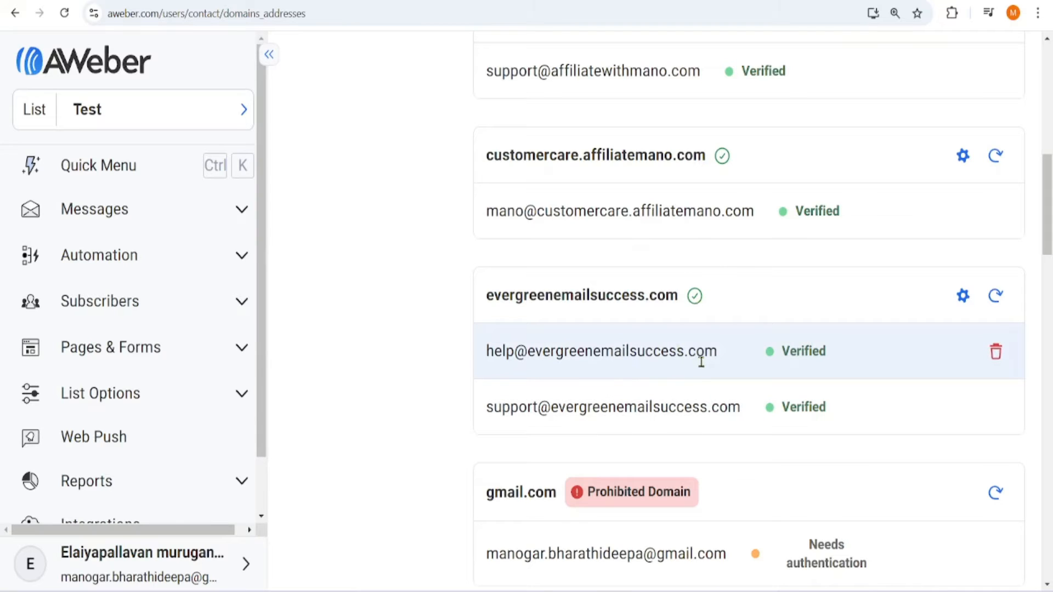
pyautogui.click(962, 296)
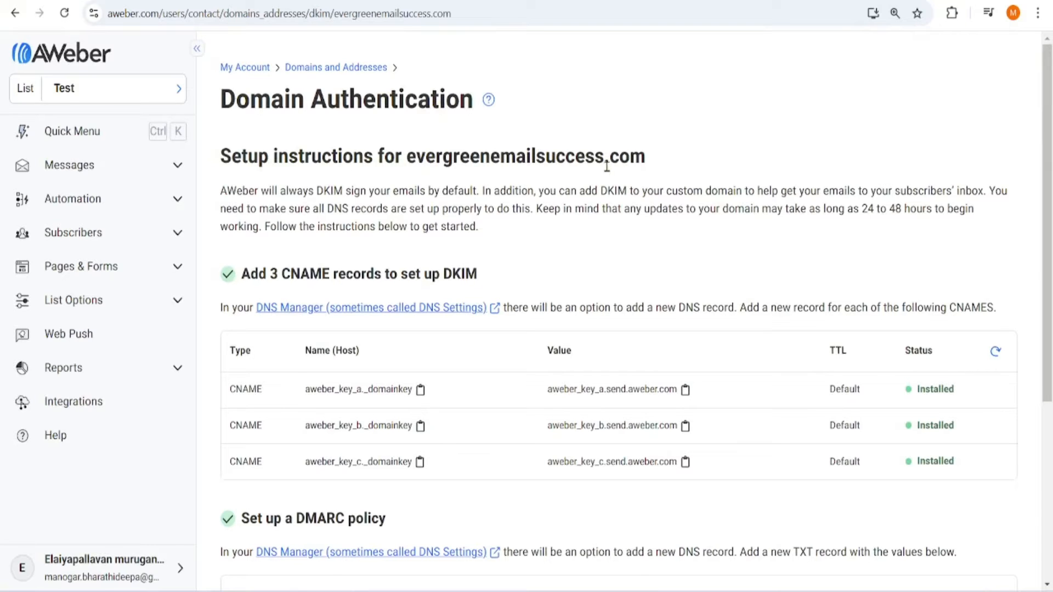
# - Scroll the DKIM CNAME and DMARC TXT tables to confirm each record shows Installed
pyautogui.scroll(-3, 549, 199)
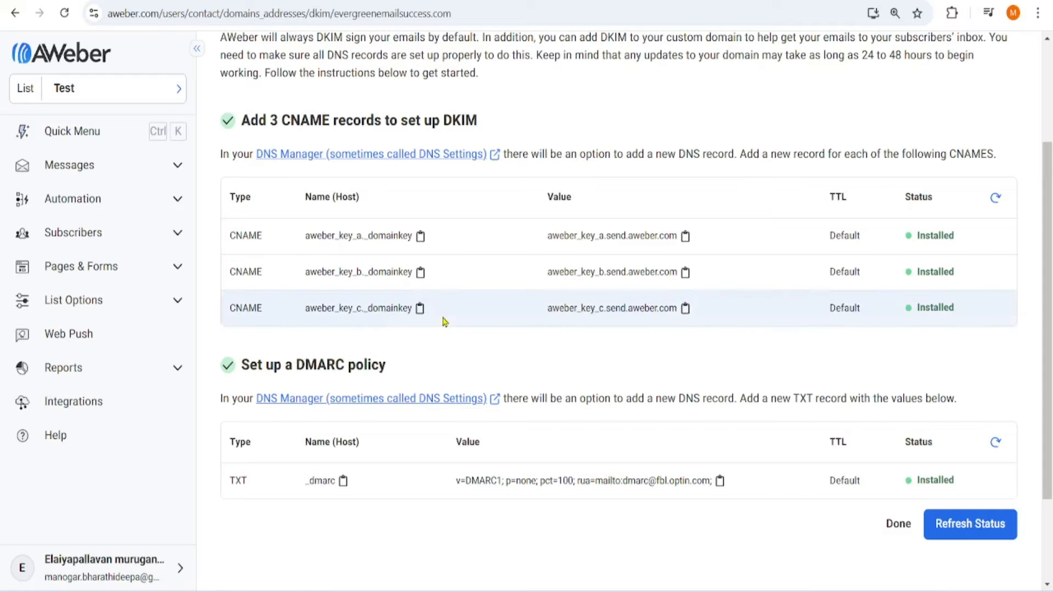
pyautogui.scroll(2, 442, 318)
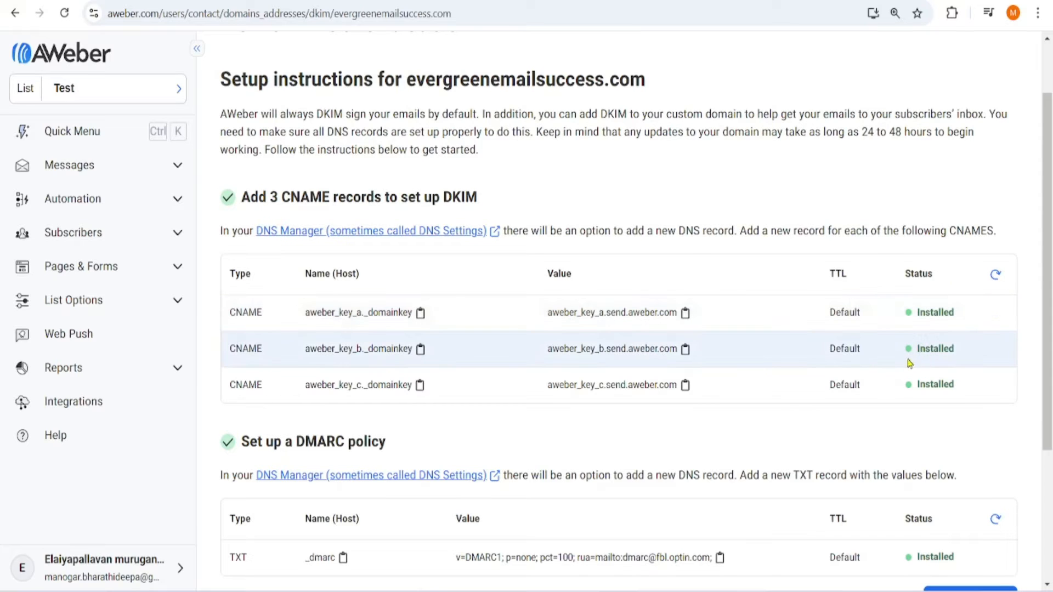
pyautogui.scroll(-2, 678, 308)
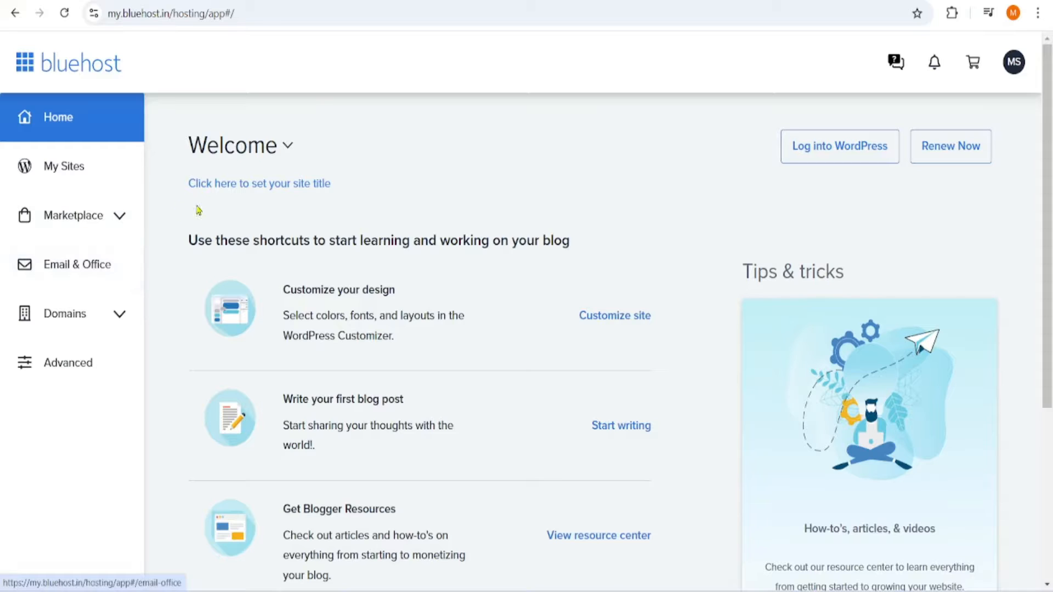
# - Go to Domains > My Domains and choose DNS from evergreenemailsuccess.com's Manage menu
pyautogui.click(118, 315)
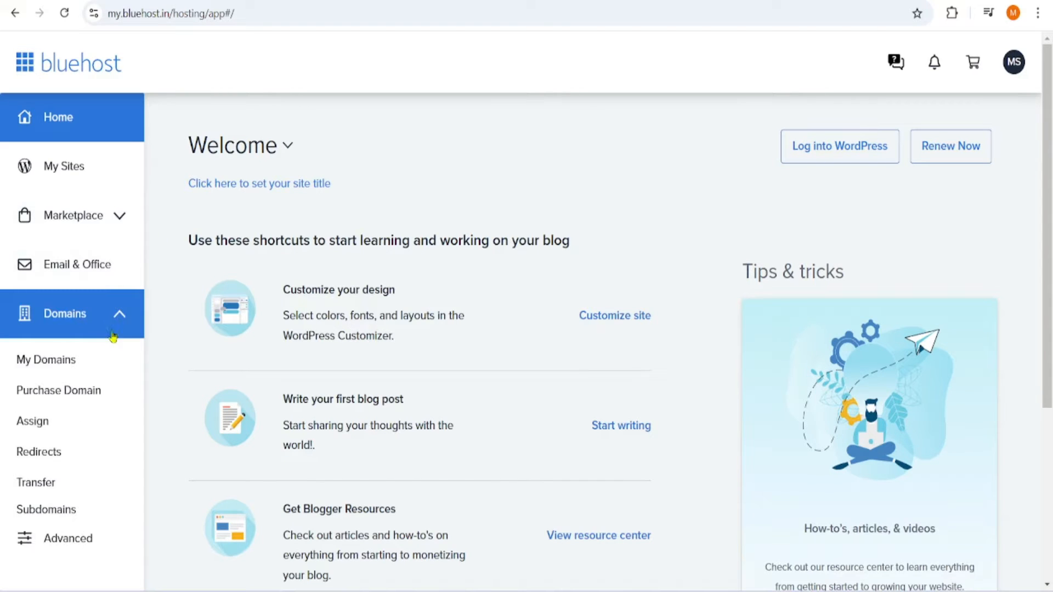
pyautogui.click(70, 358)
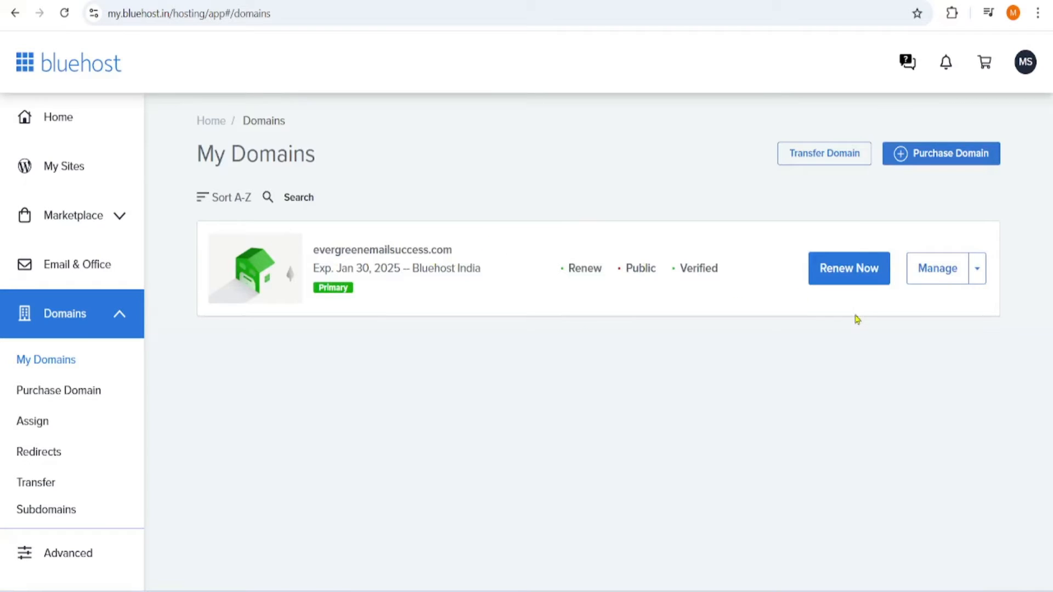
pyautogui.click(978, 277)
pyautogui.scroll(-2, 926, 378)
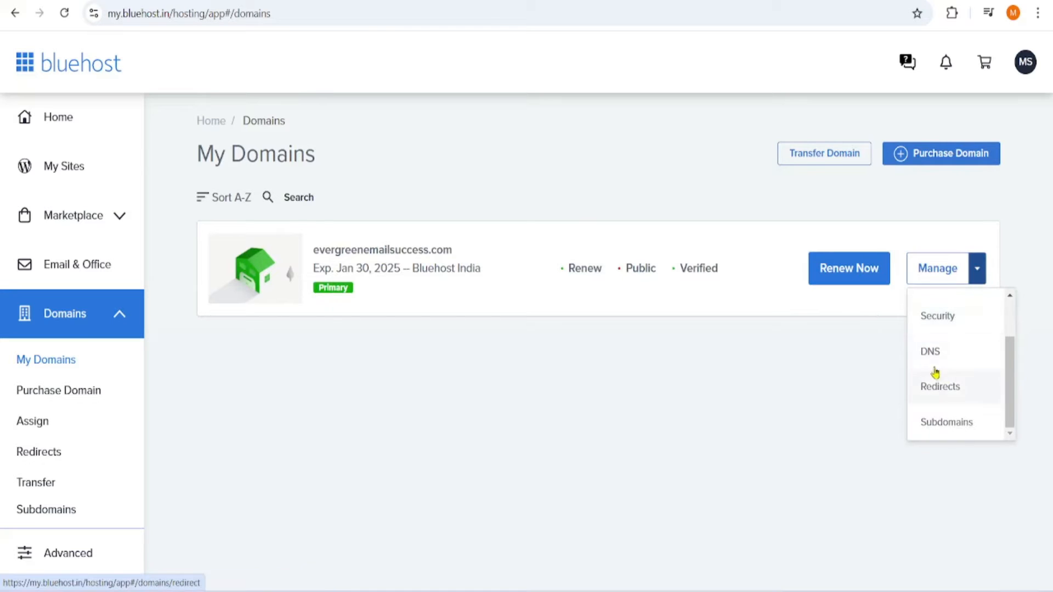
pyautogui.click(938, 359)
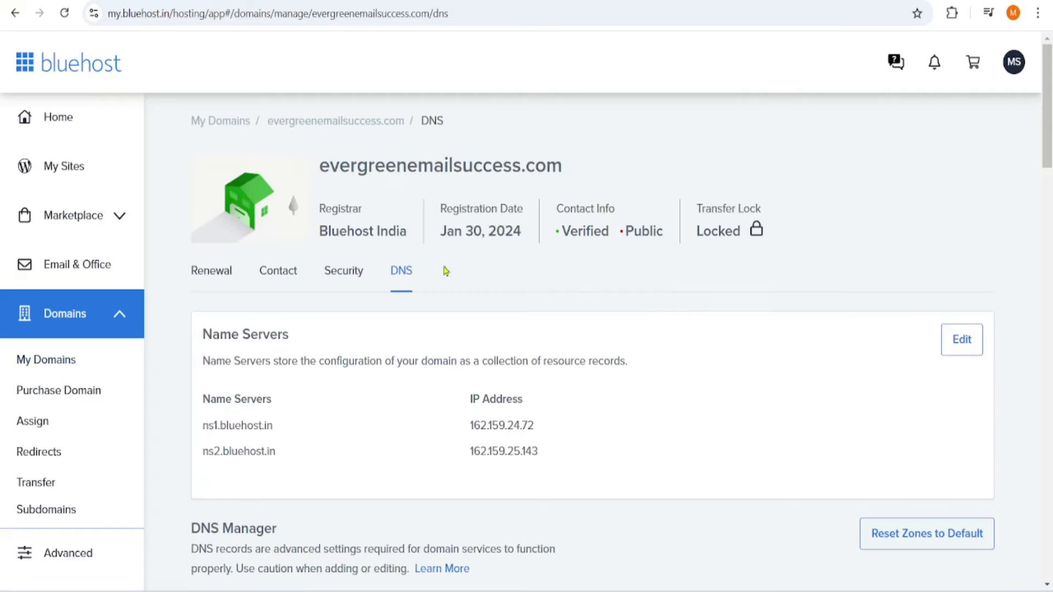
# - Review the A, CNAME, MX, SRV and TXT records, spotting the three aweber_key CNAMEs, then return to AWeber
pyautogui.scroll(-6, 813, 291)
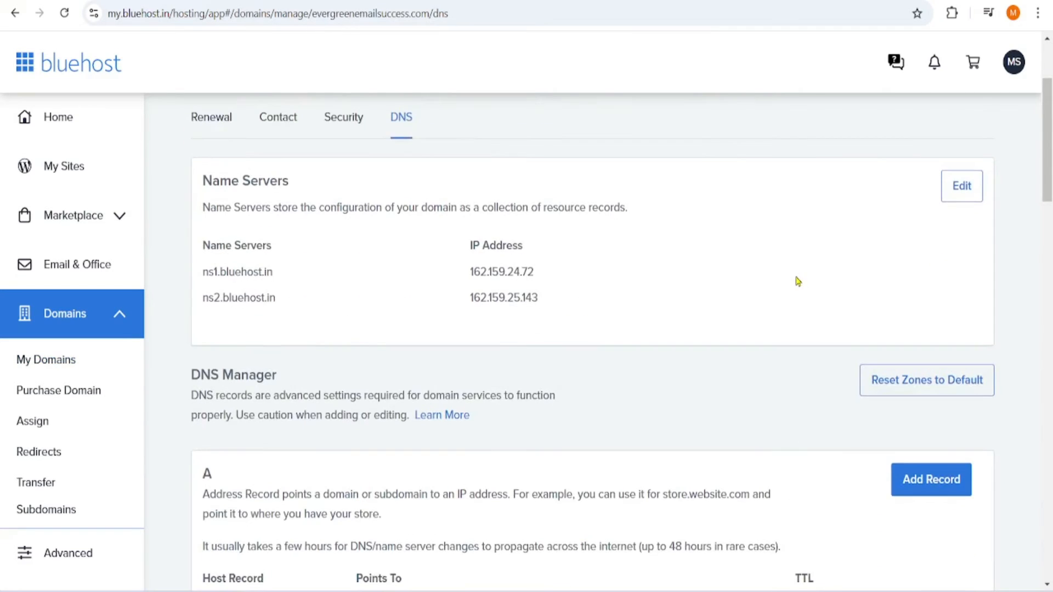
pyautogui.scroll(-6, 778, 256)
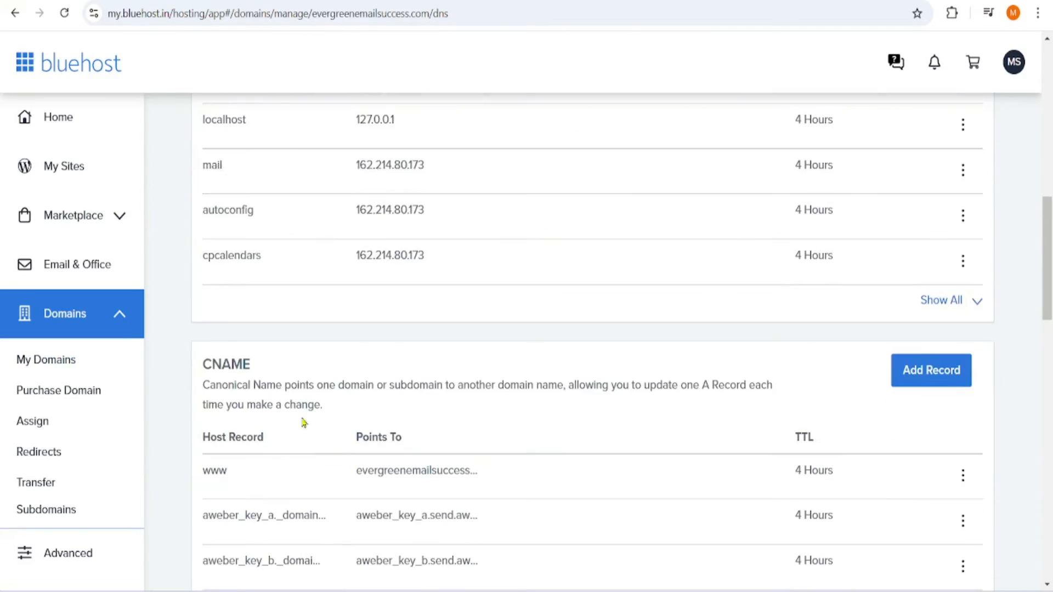
pyautogui.scroll(-6, 296, 394)
pyautogui.scroll(-4, 300, 341)
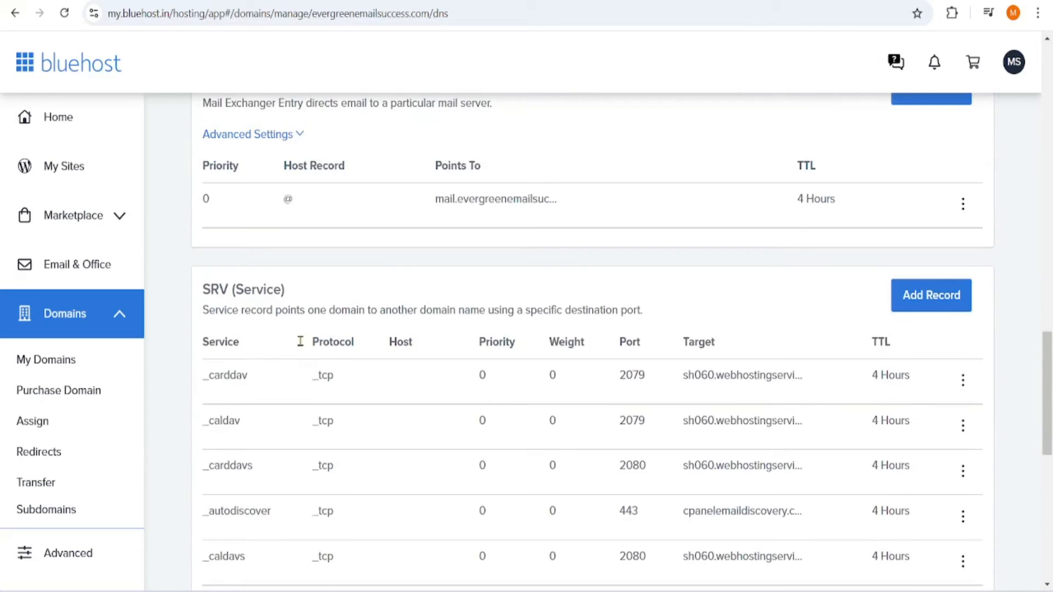
pyautogui.scroll(-9, 293, 328)
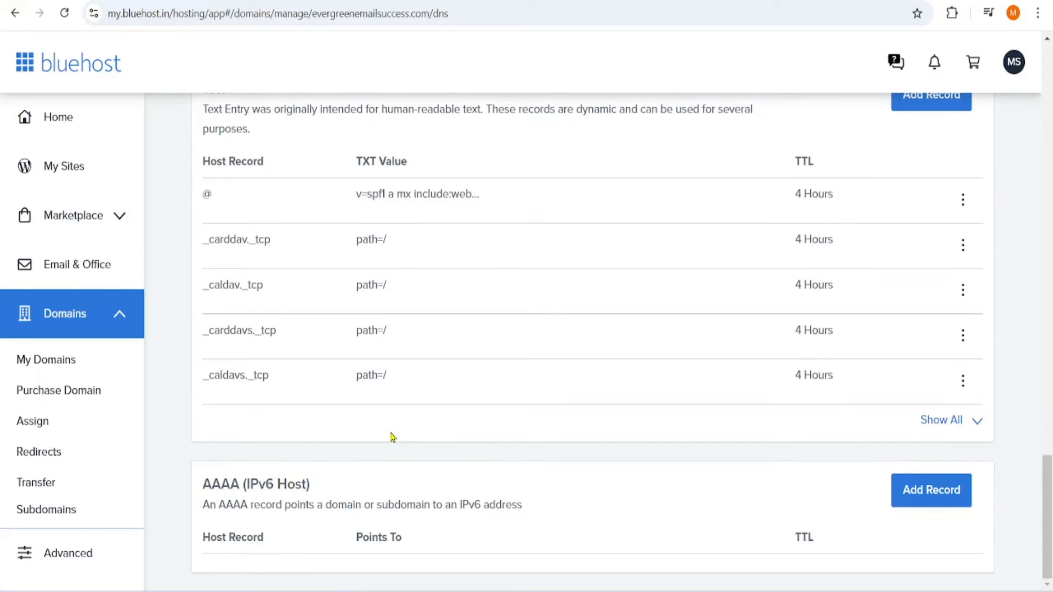
pyautogui.scroll(1, 393, 436)
pyautogui.scroll(20, 393, 434)
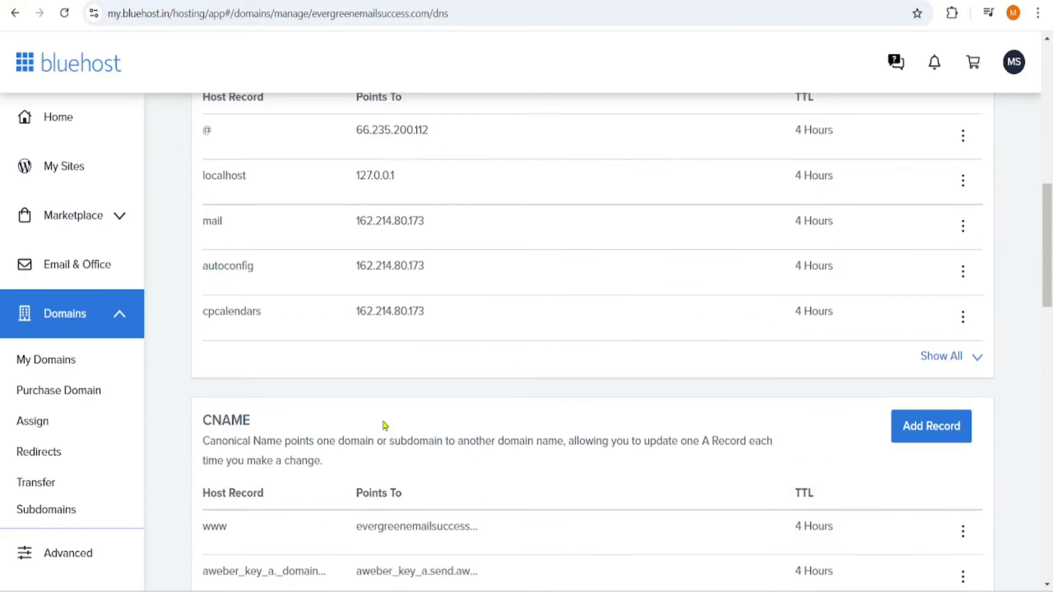
pyautogui.scroll(-3, 252, 507)
pyautogui.scroll(-18, 248, 420)
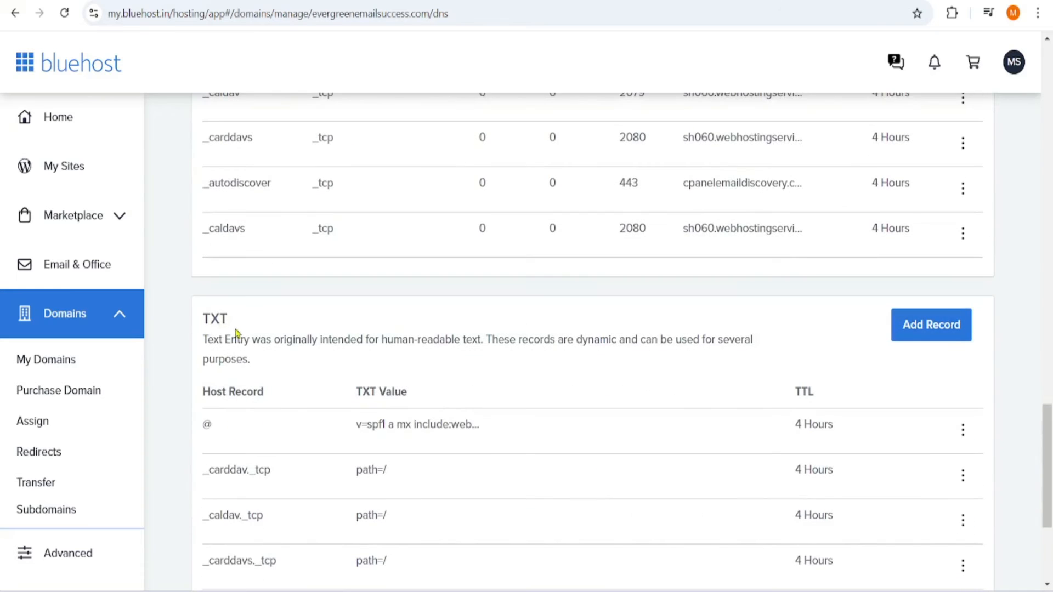
pyautogui.scroll(6, 534, 413)
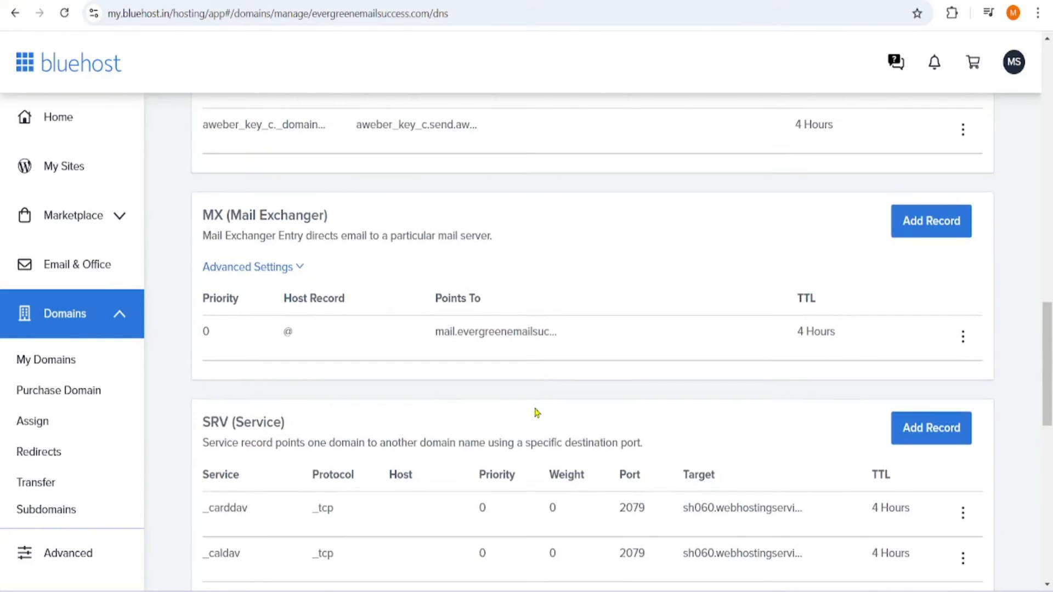
pyautogui.scroll(10, 525, 411)
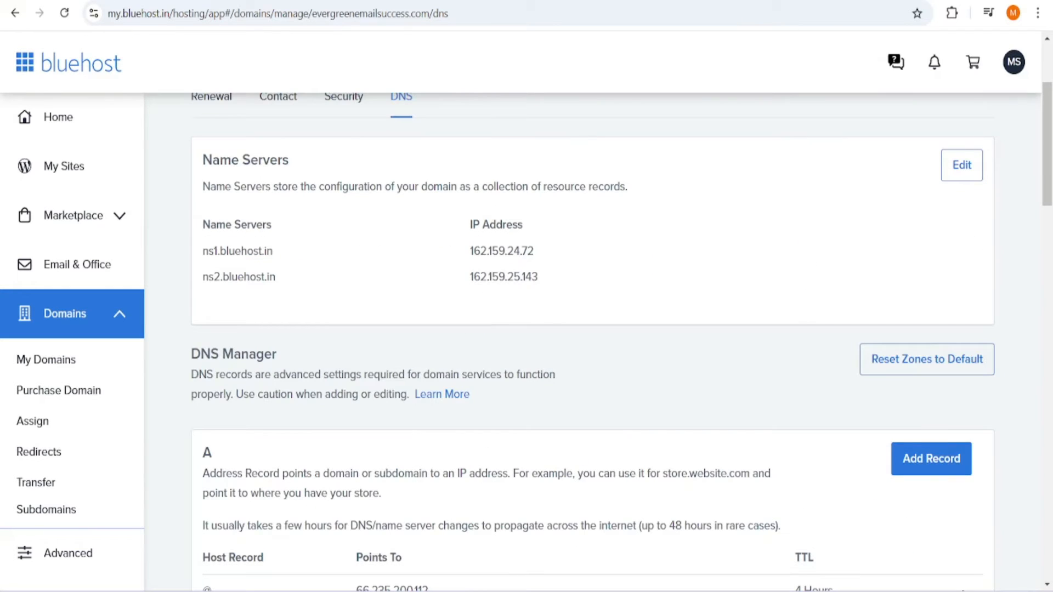
pyautogui.click(208, 1)
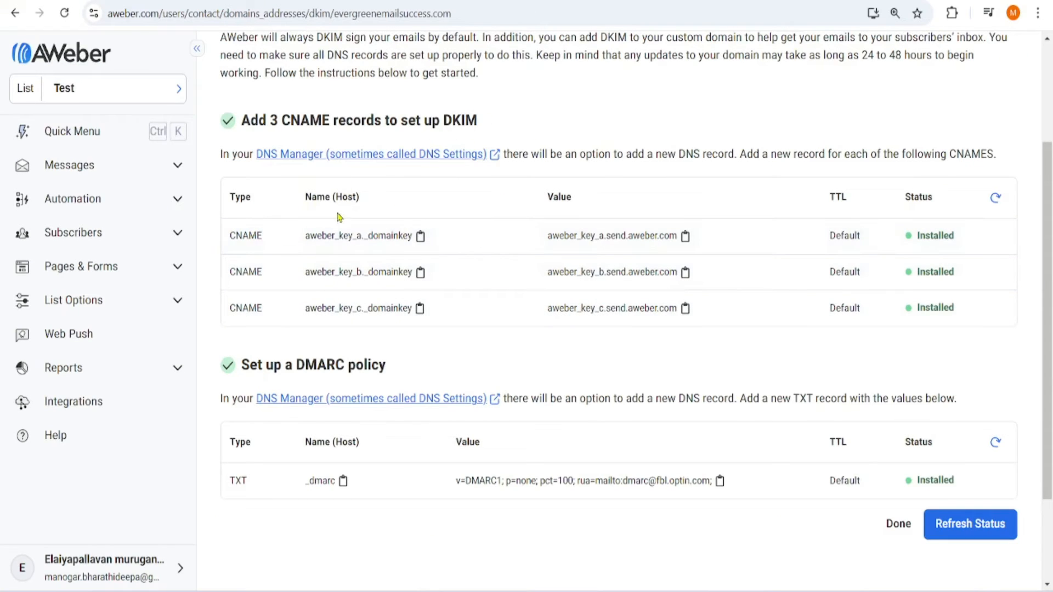
# - Start a new Bluehost CNAME record with host aweber_key_a._domainkey copied from AWeber
pyautogui.click(420, 237)
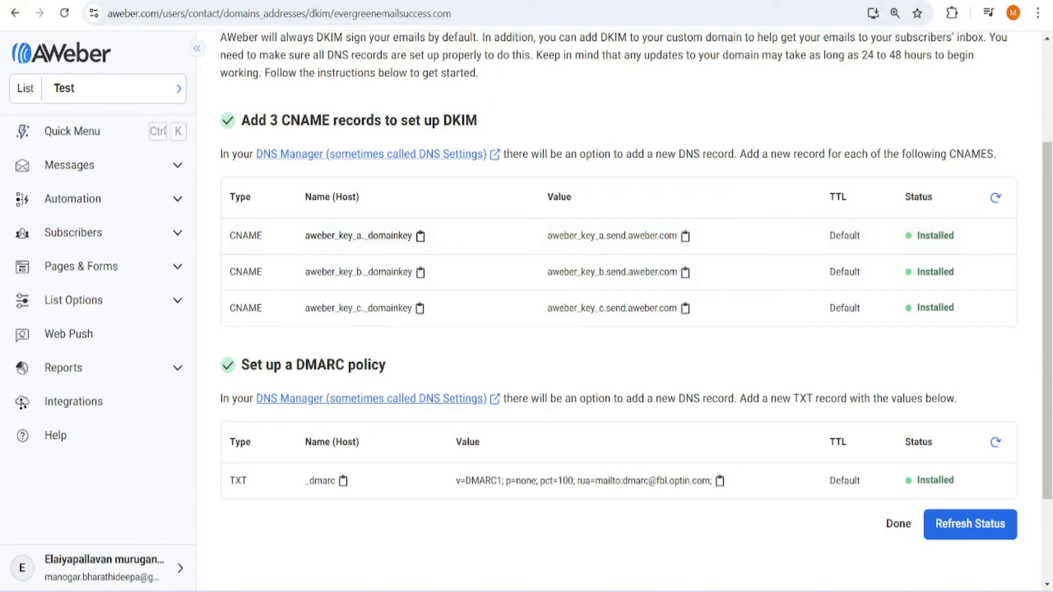
pyautogui.hotkey('ctrl', 'Tab')
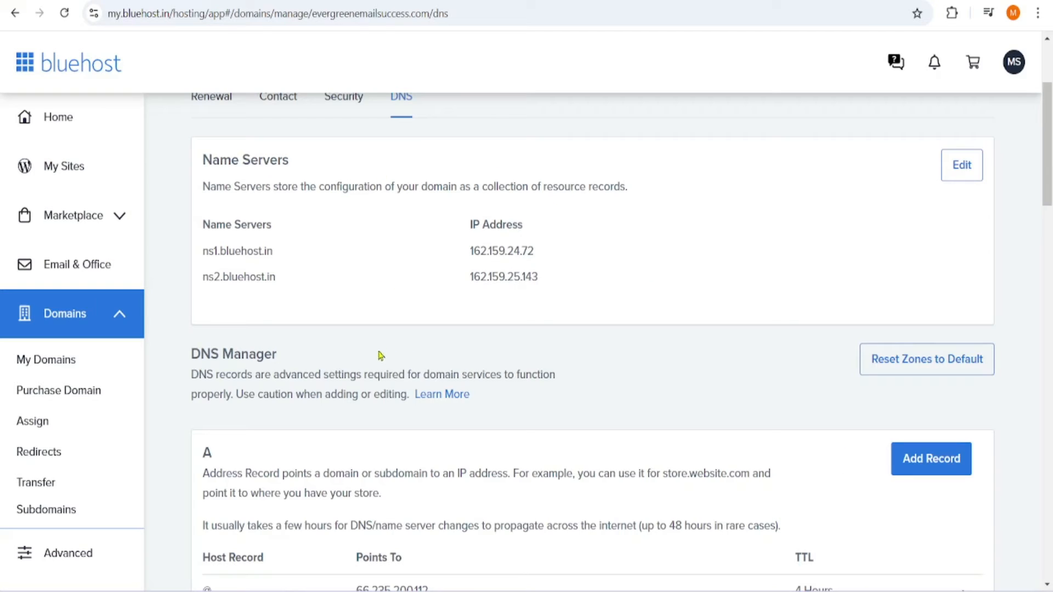
pyautogui.scroll(-8, 407, 375)
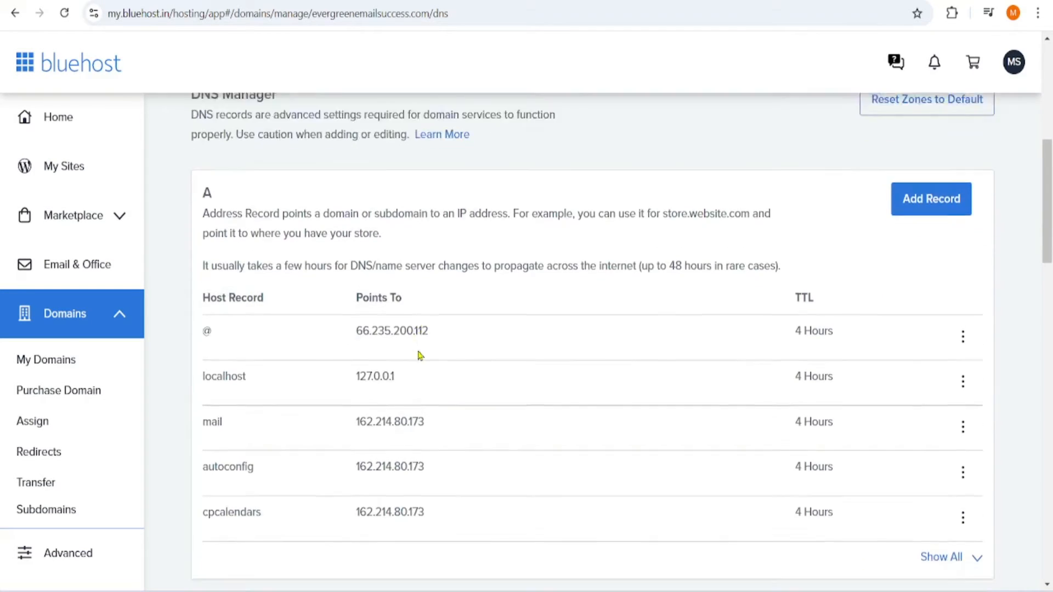
pyautogui.scroll(-3, 420, 356)
pyautogui.scroll(-3, 800, 395)
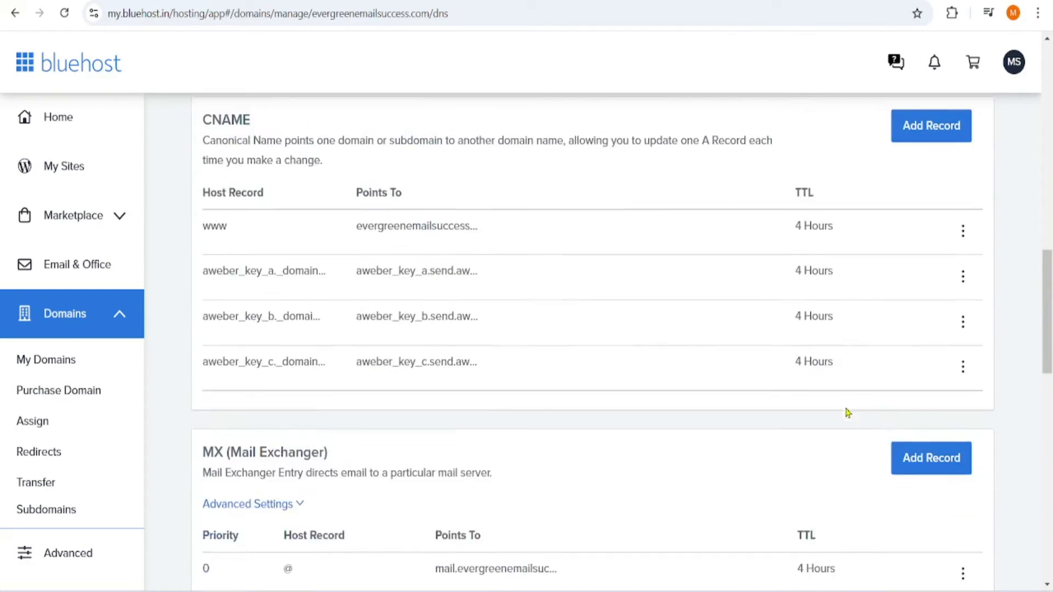
pyautogui.click(921, 132)
pyautogui.click(239, 257)
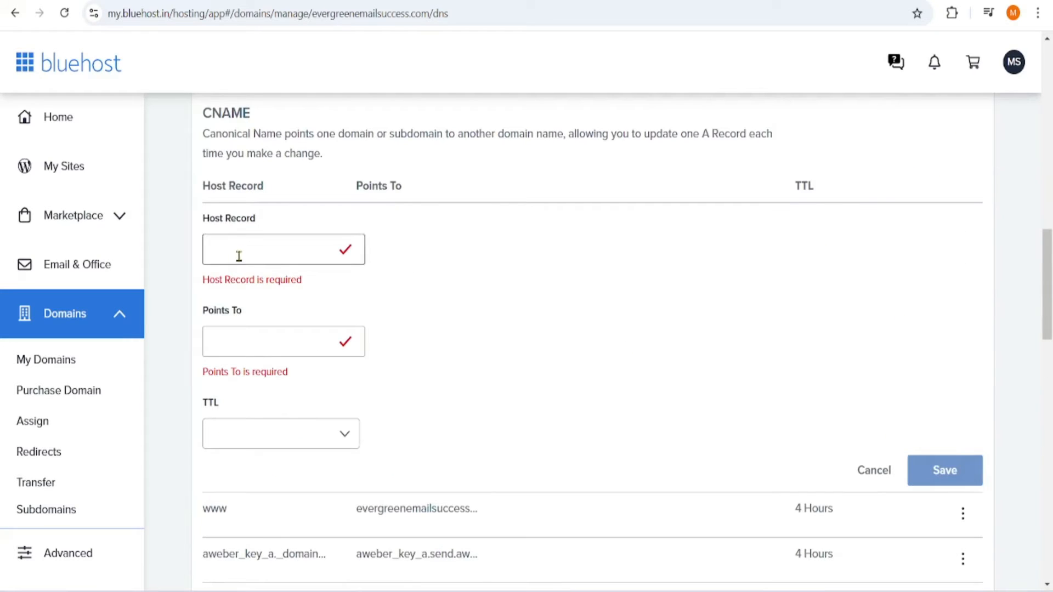
pyautogui.hotkey('ctrl', 'v')
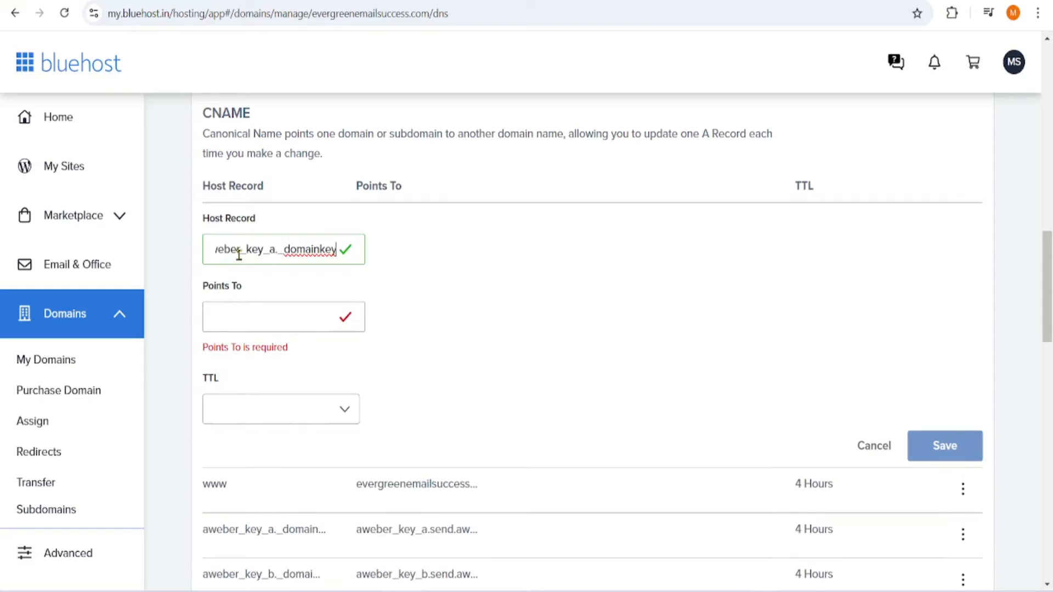
# - Point the CNAME to aweber_key_a.send.aweber.com with a 4 Hours TTL
pyautogui.click(316, 322)
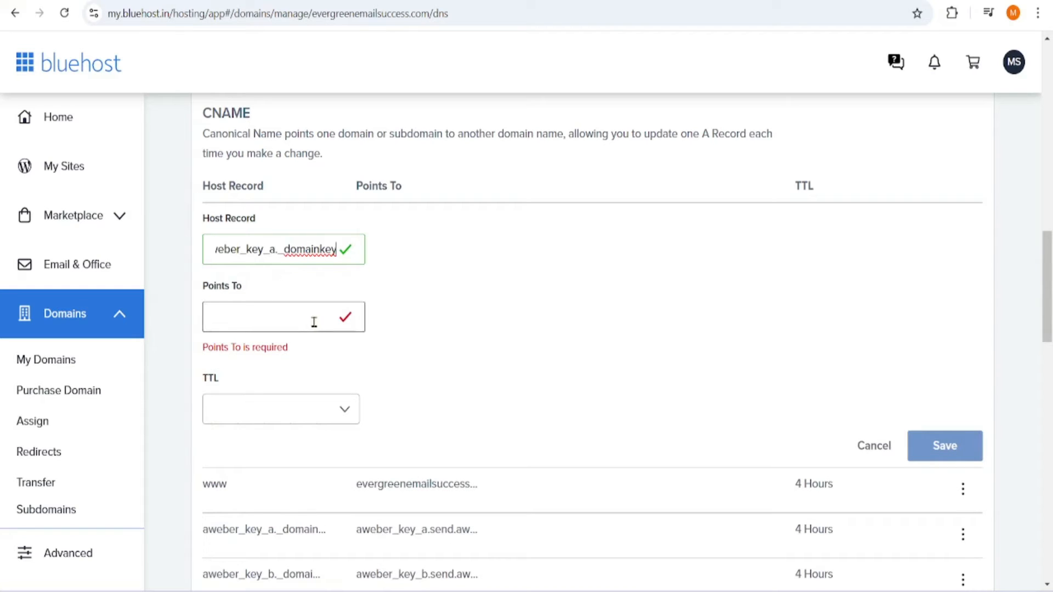
pyautogui.click(314, 323)
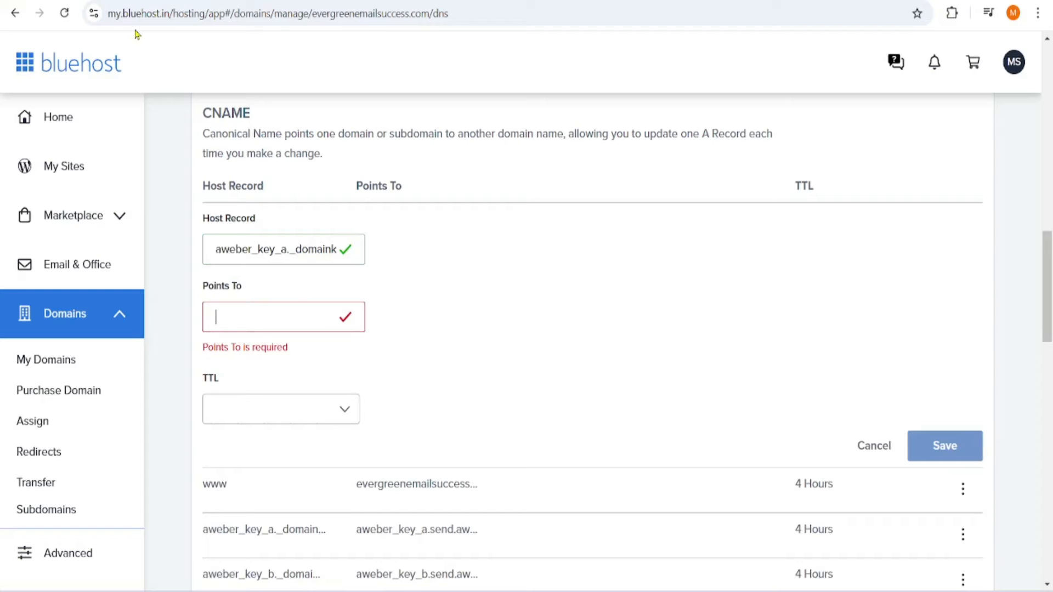
pyautogui.click(169, 1)
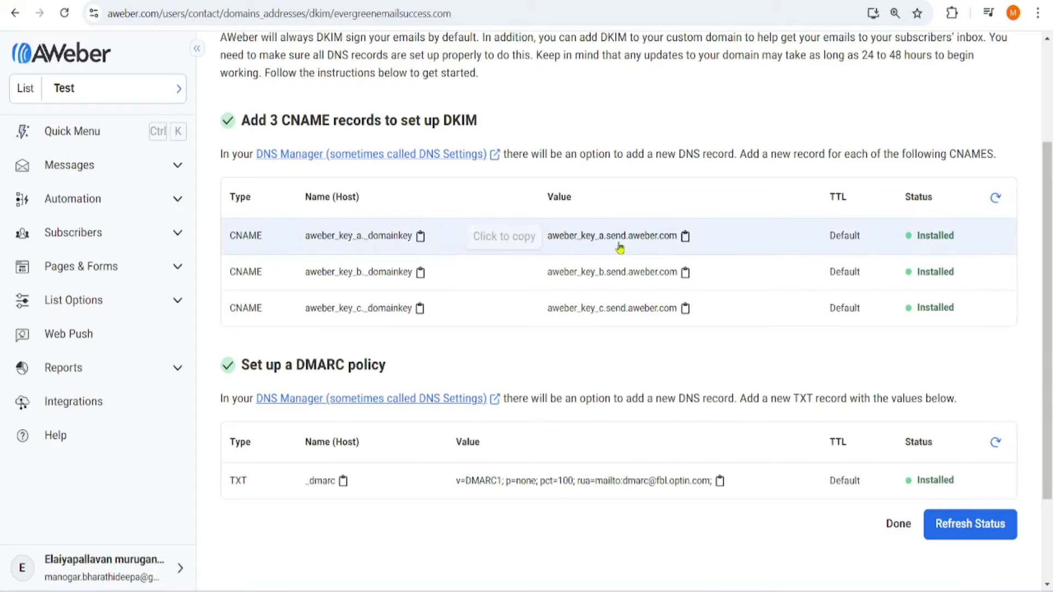
pyautogui.click(685, 237)
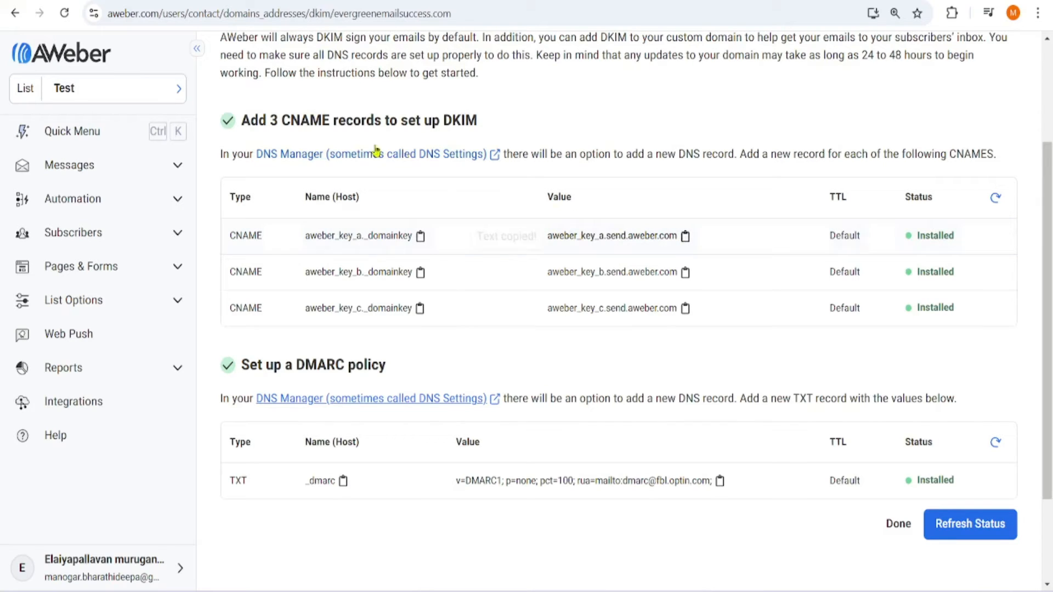
pyautogui.click(315, 2)
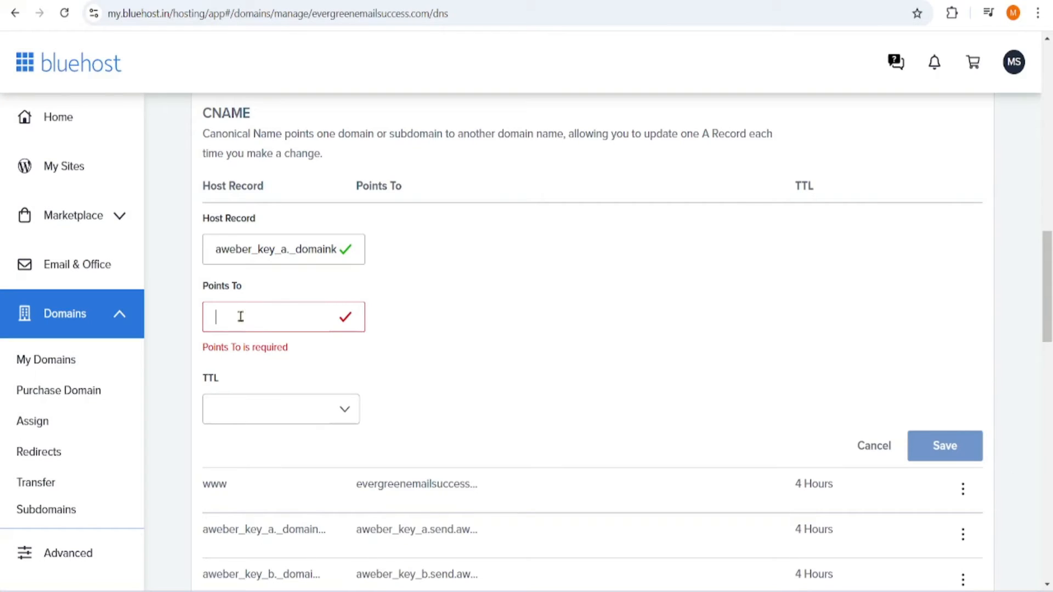
pyautogui.hotkey('ctrl', 'v')
pyautogui.click(415, 352)
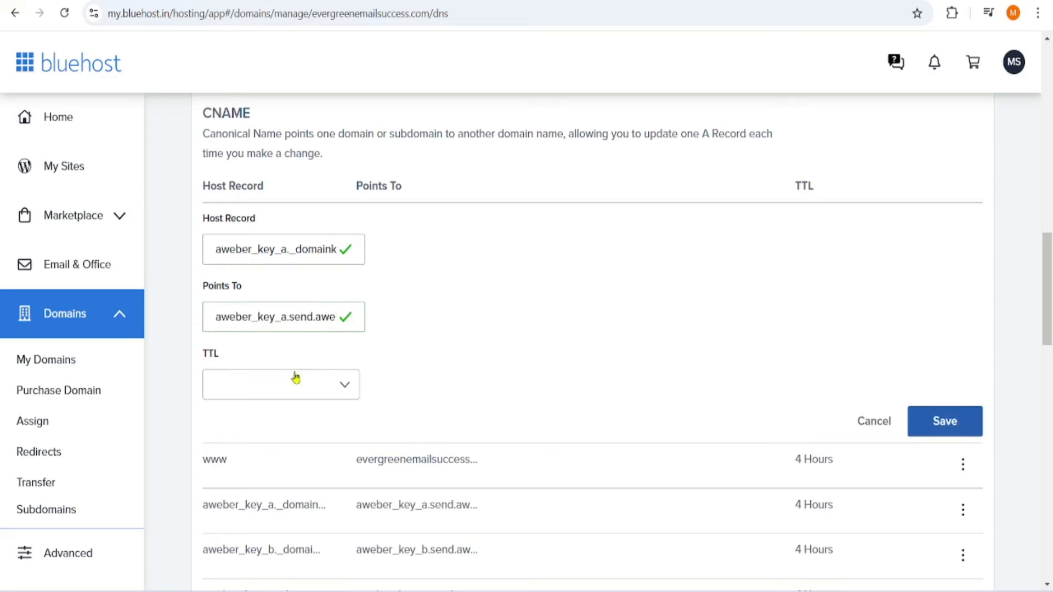
pyautogui.click(345, 390)
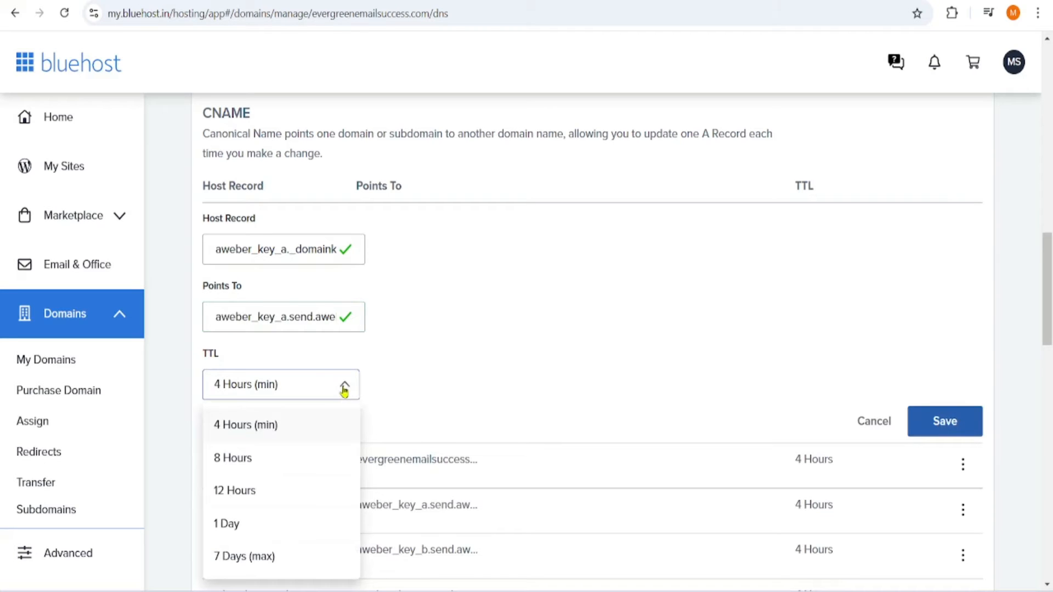
pyautogui.click(291, 427)
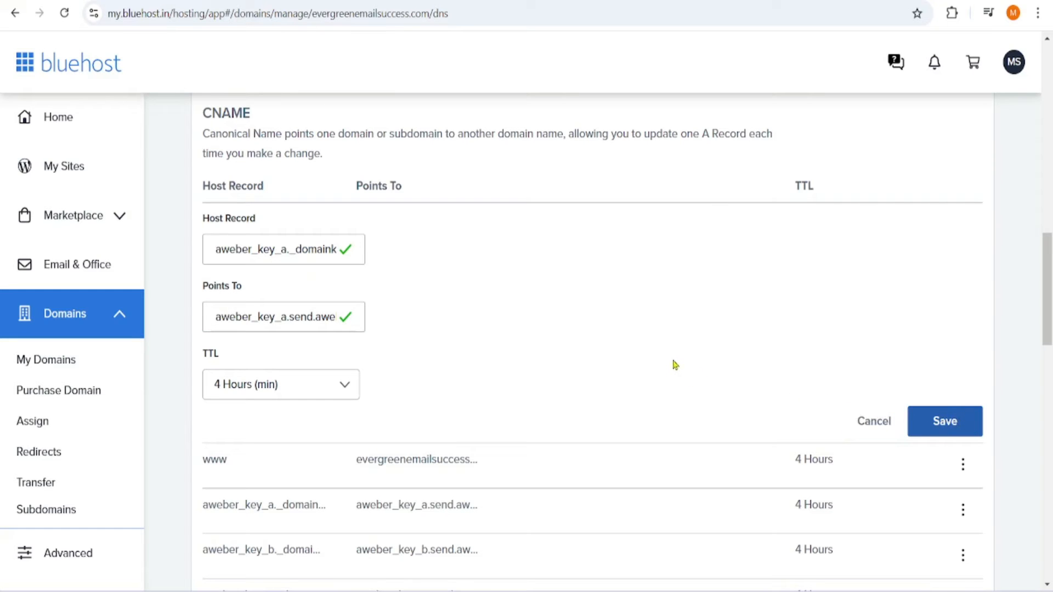
# - Check AWeber's DKIM setup page, where every record shows Installed
pyautogui.click(439, 1)
pyautogui.scroll(-4, 421, 268)
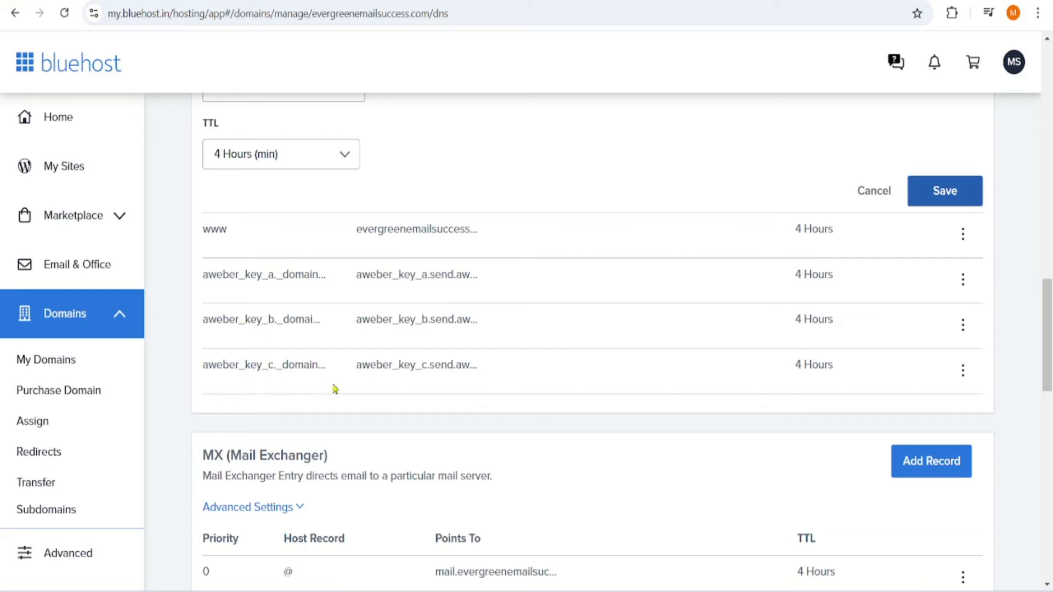
pyautogui.scroll(3, 587, 358)
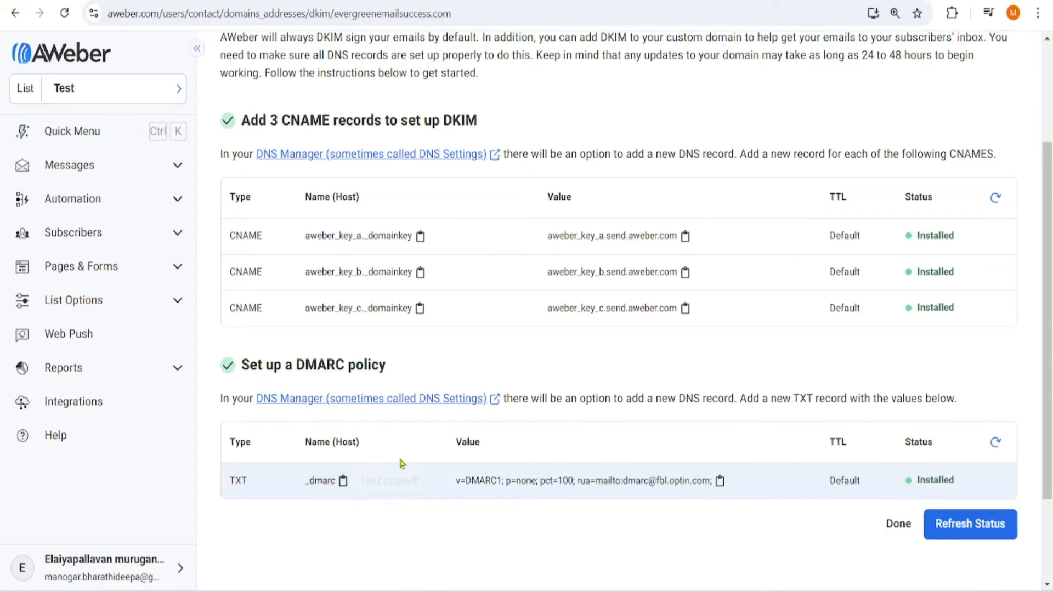
# - Show all existing TXT records in Bluehost's DNS Manager, revealing the _dmarc entry
pyautogui.click(279, 1)
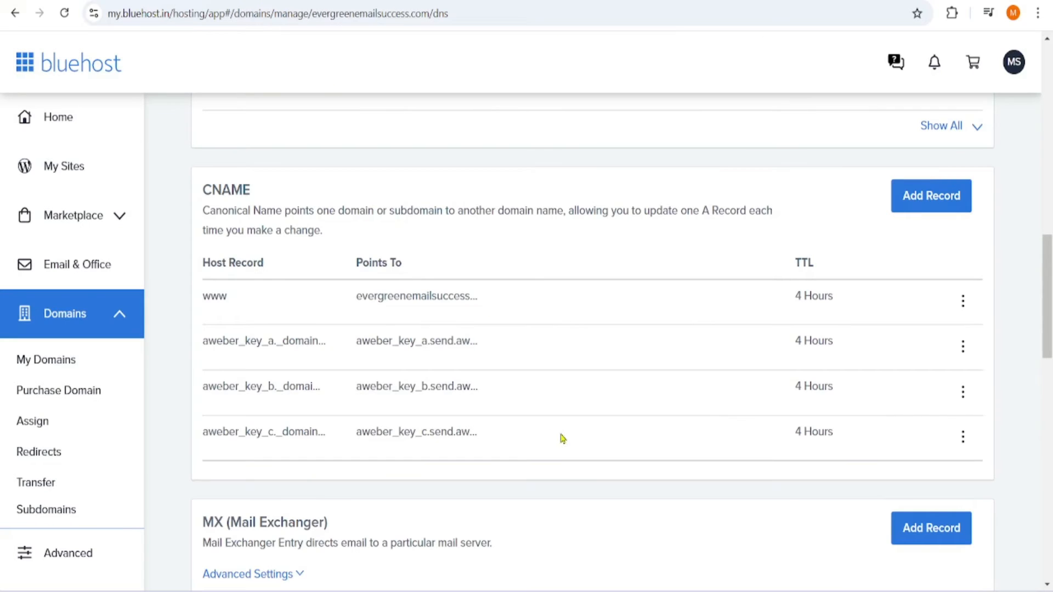
pyautogui.scroll(-5, 564, 429)
pyautogui.scroll(-12, 564, 429)
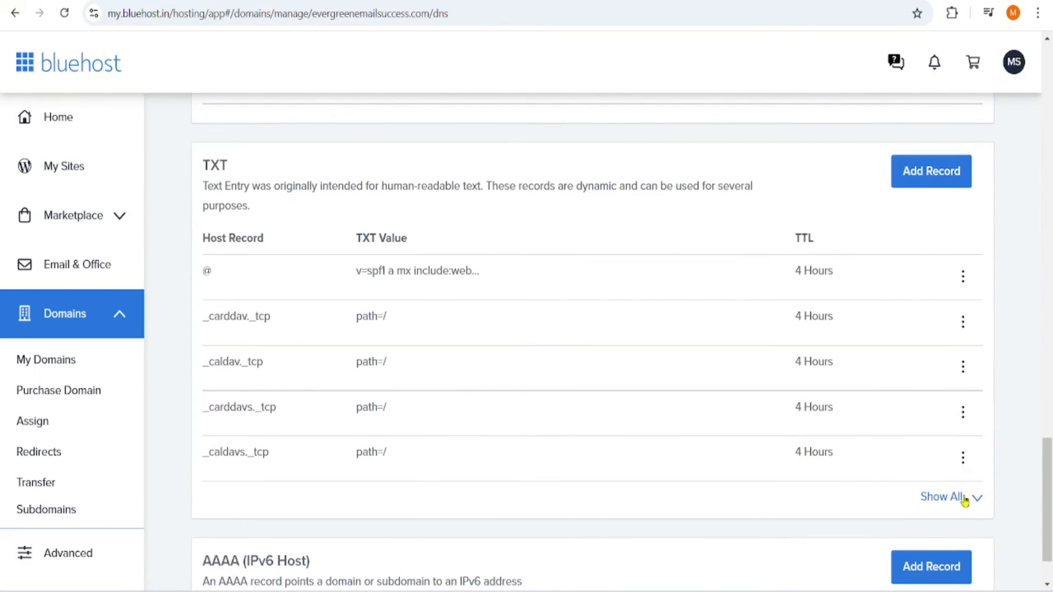
pyautogui.click(953, 497)
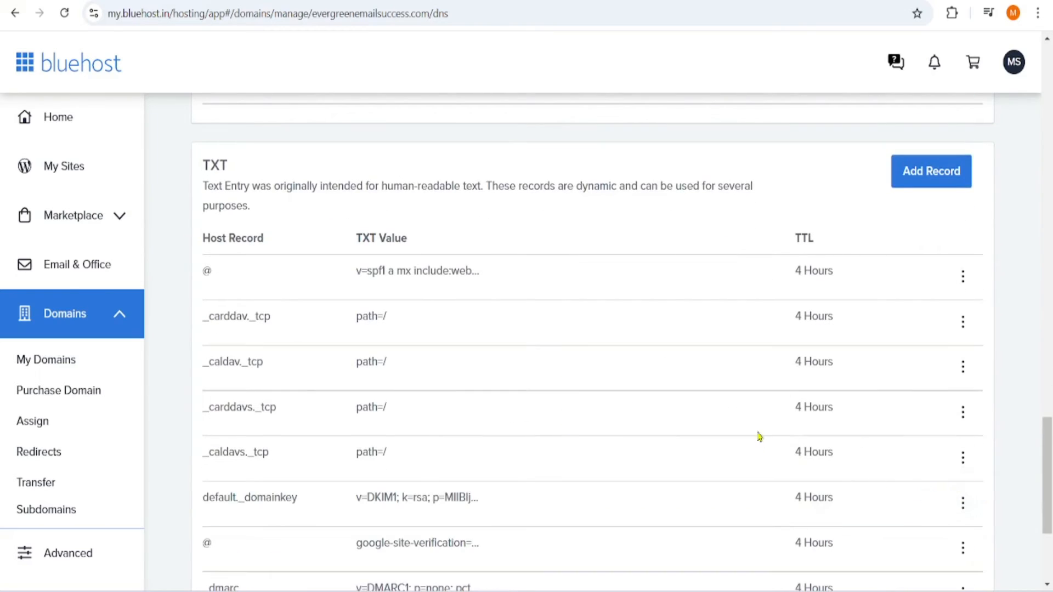
# - Fill a new TXT record with host _dmarc, AWeber's DMARC value and 4 Hours TTL, then cancel it
pyautogui.click(915, 174)
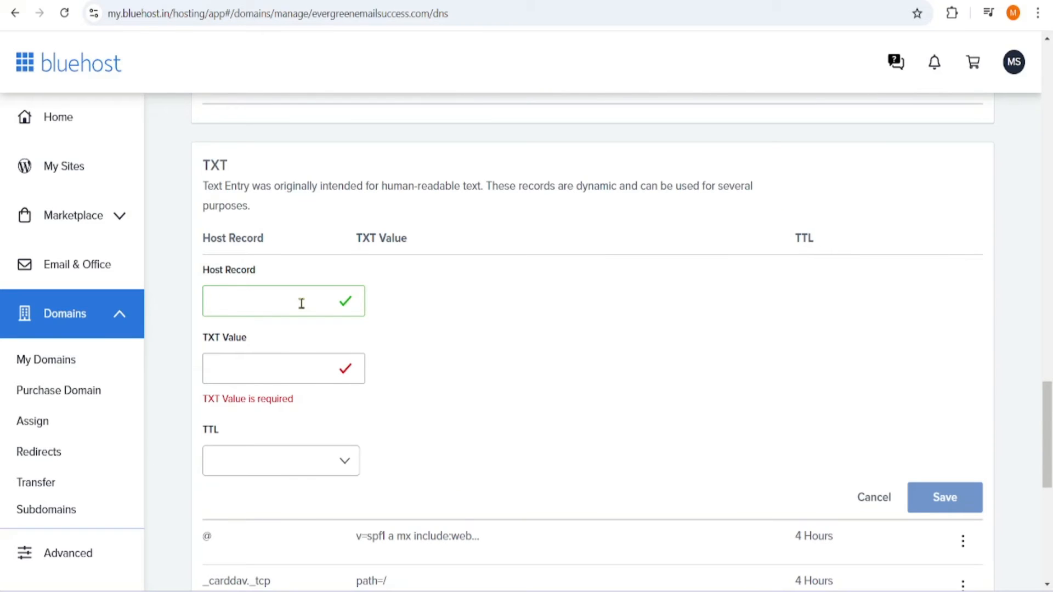
pyautogui.hotkey('ctrl', 'v')
pyautogui.hotkey('alt', 'Tab')
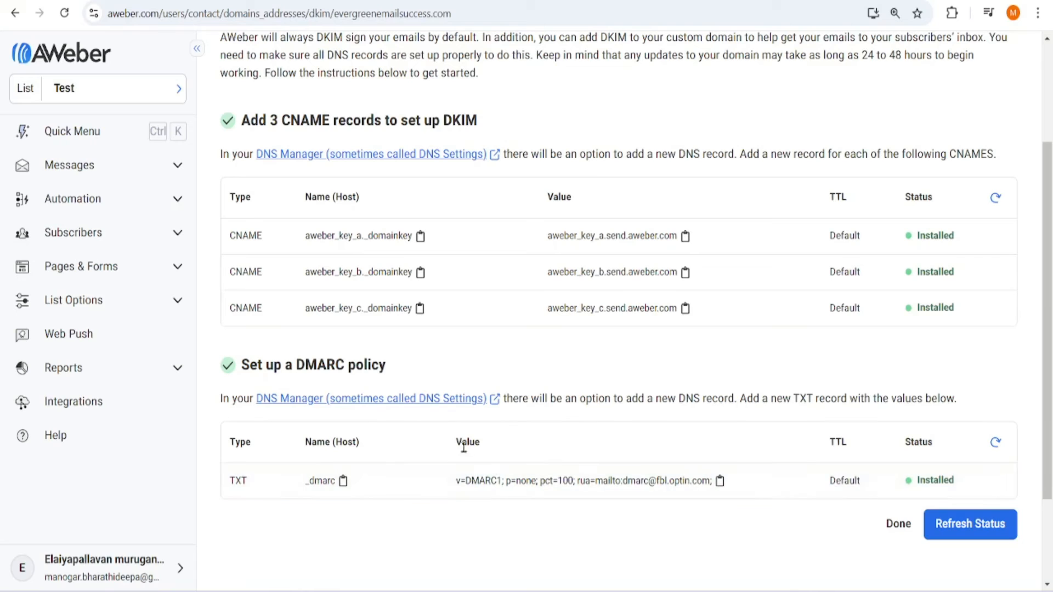
pyautogui.click(720, 481)
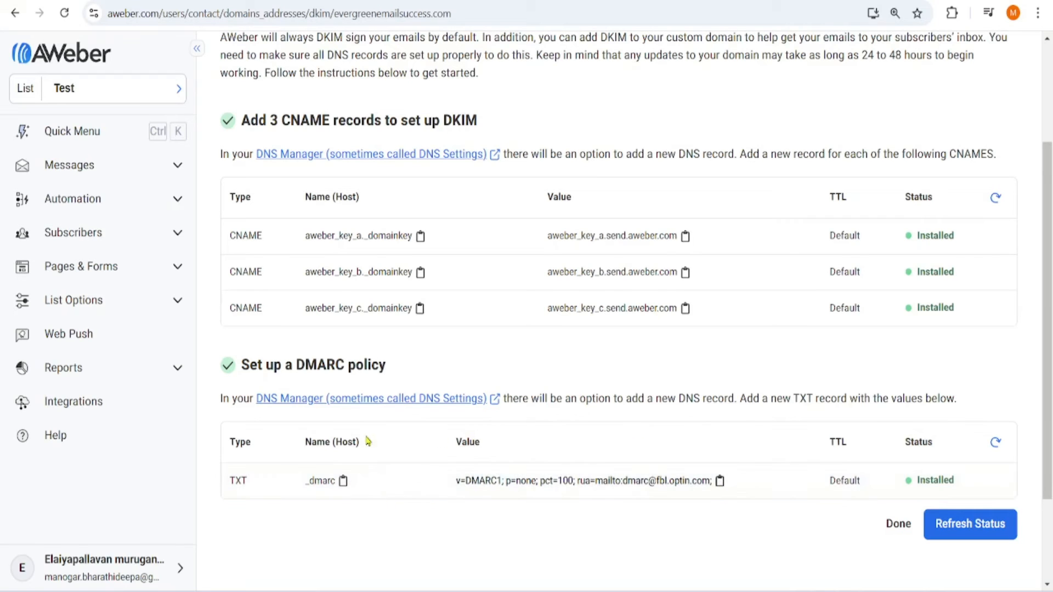
pyautogui.hotkey('alt', 'Tab')
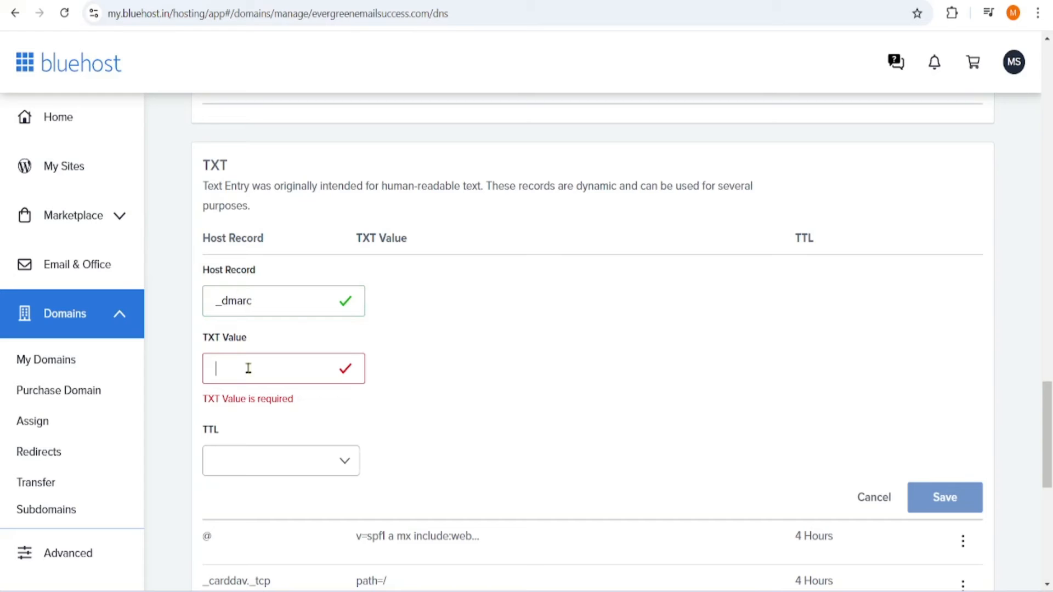
pyautogui.hotkey('ctrl', 'v')
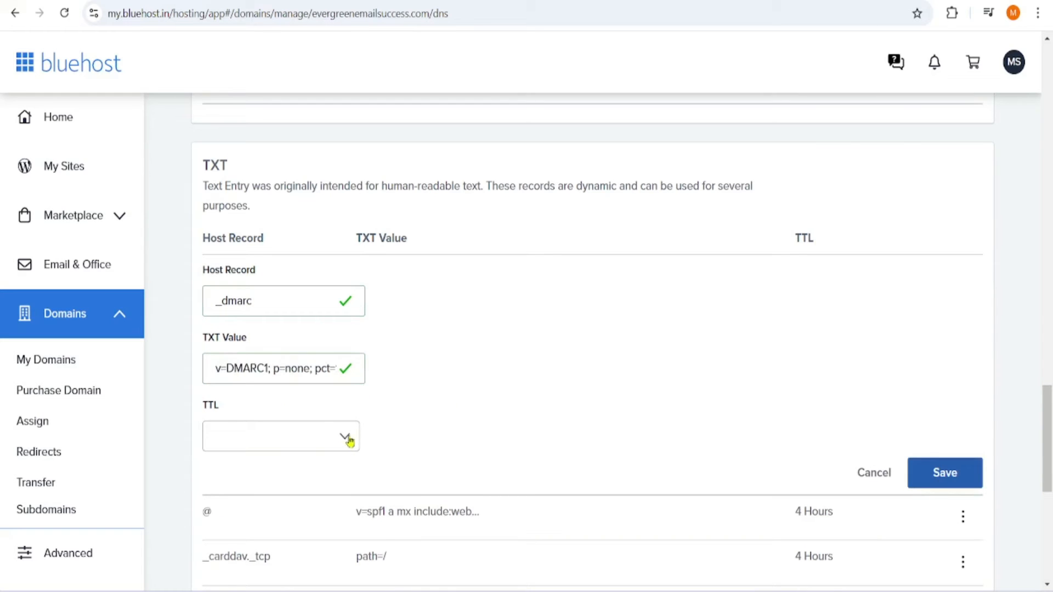
pyautogui.click(348, 437)
pyautogui.click(284, 268)
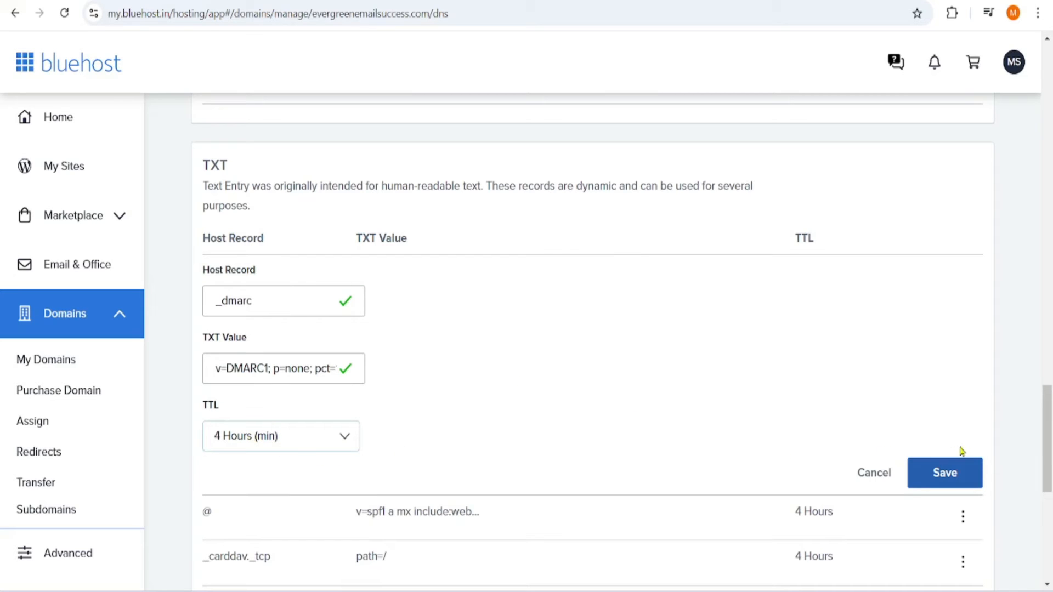
pyautogui.click(874, 476)
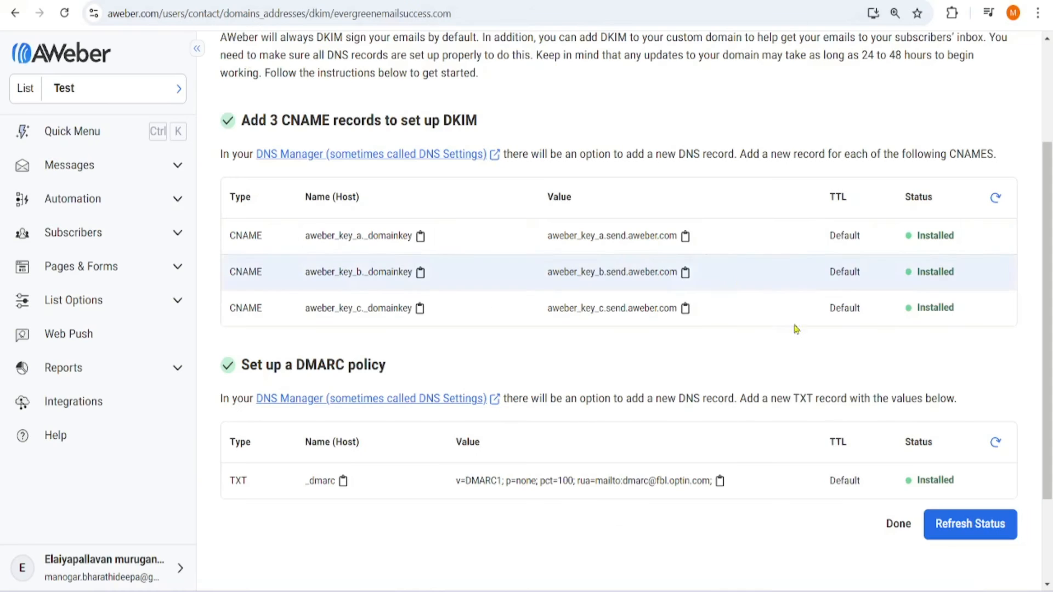
# - Refresh the DNS status on AWeber and confirm all DKIM and DMARC records show Installed
pyautogui.click(957, 537)
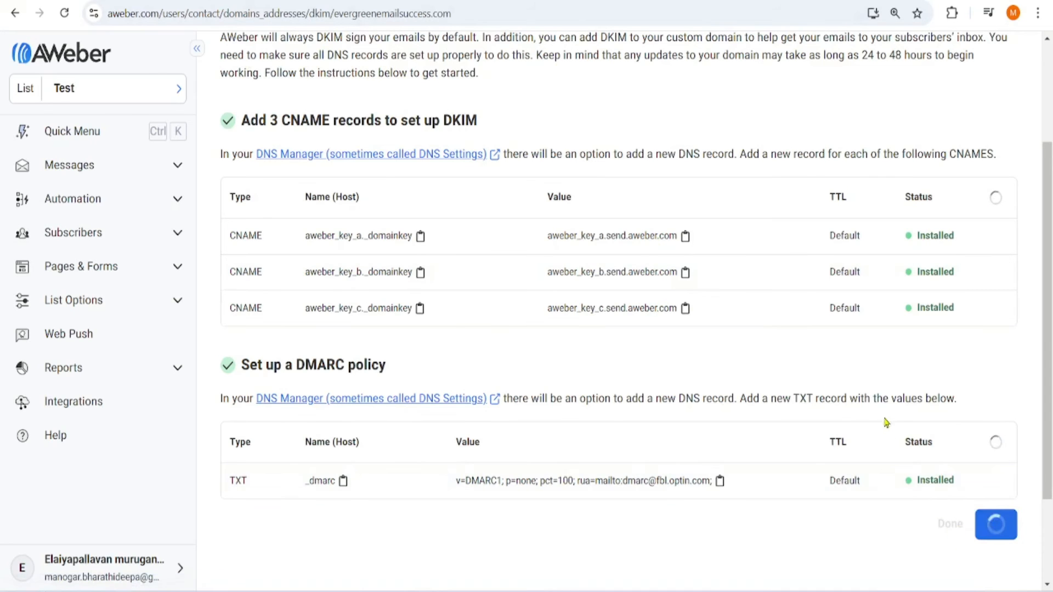
pyautogui.scroll(-5, 950, 401)
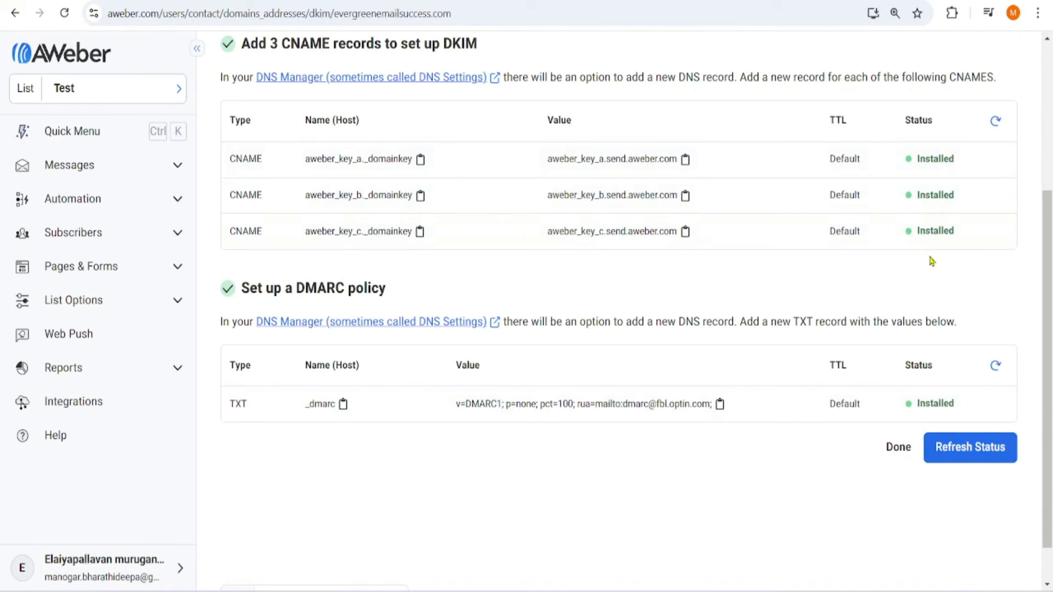
pyautogui.scroll(3, 764, 437)
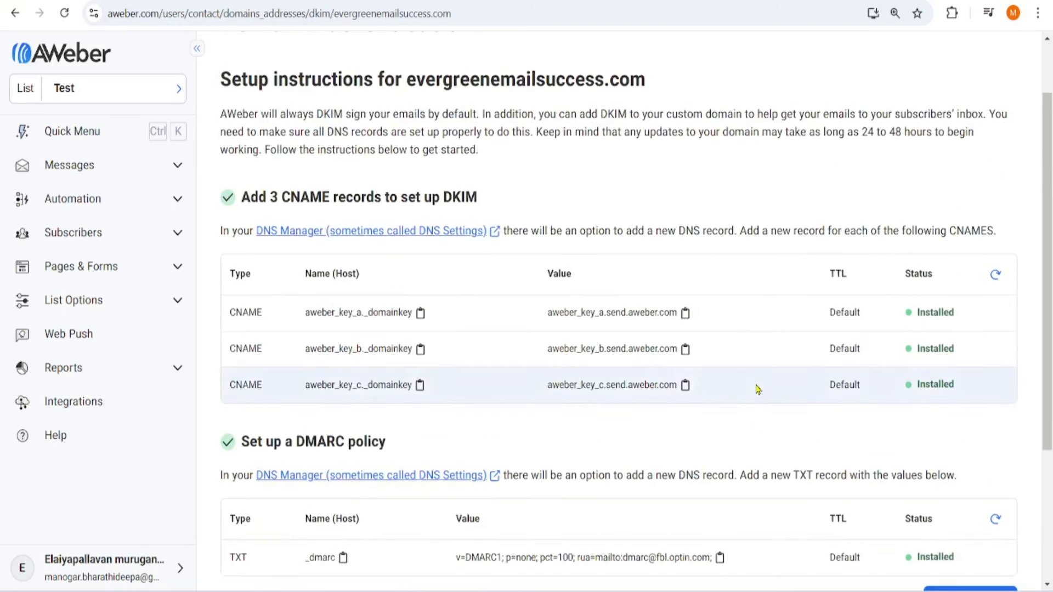
pyautogui.scroll(-3, 759, 390)
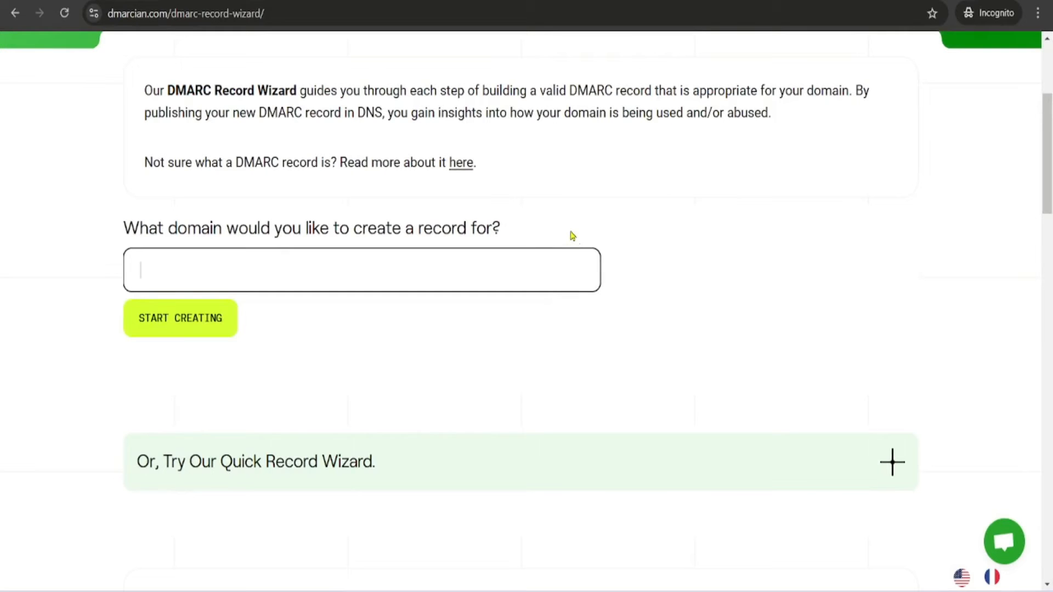
pyautogui.scroll(4, 565, 234)
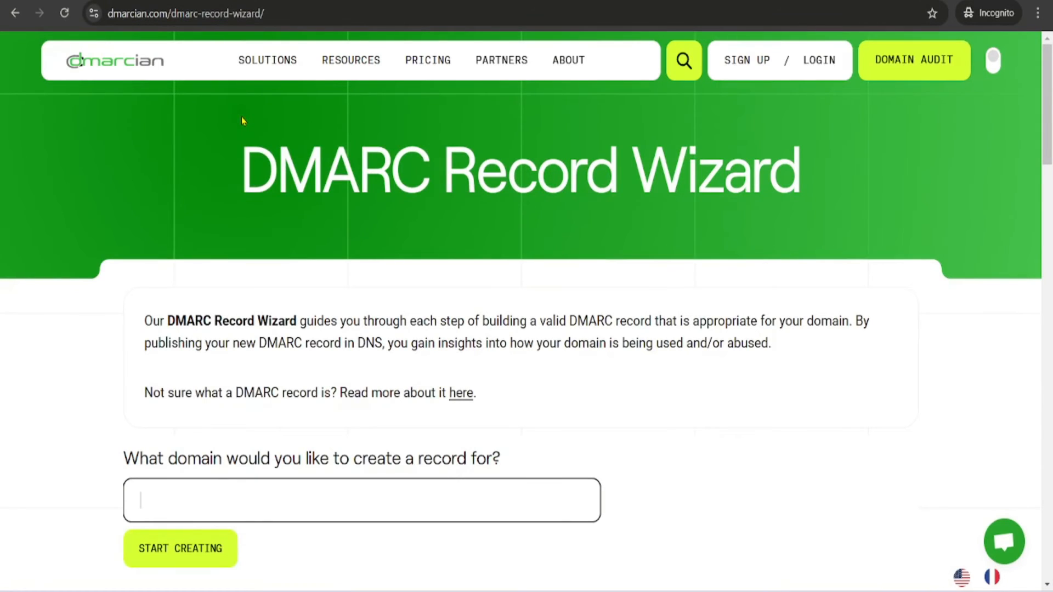
# - Type evergreenemailsuccess.com into the DMARC Record Wizard's domain field
pyautogui.scroll(-20, 652, 291)
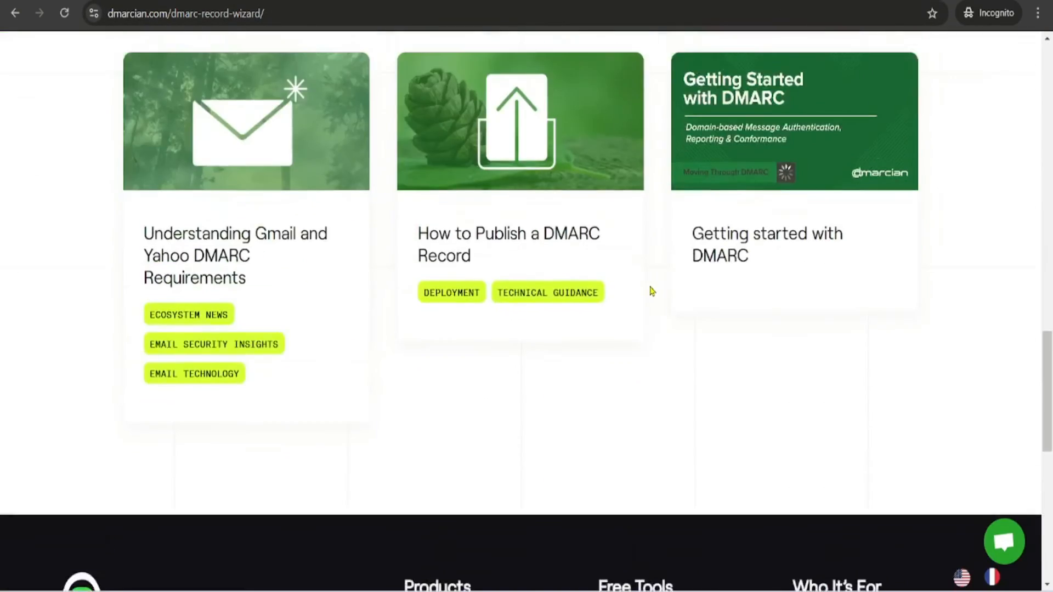
pyautogui.scroll(7, 651, 293)
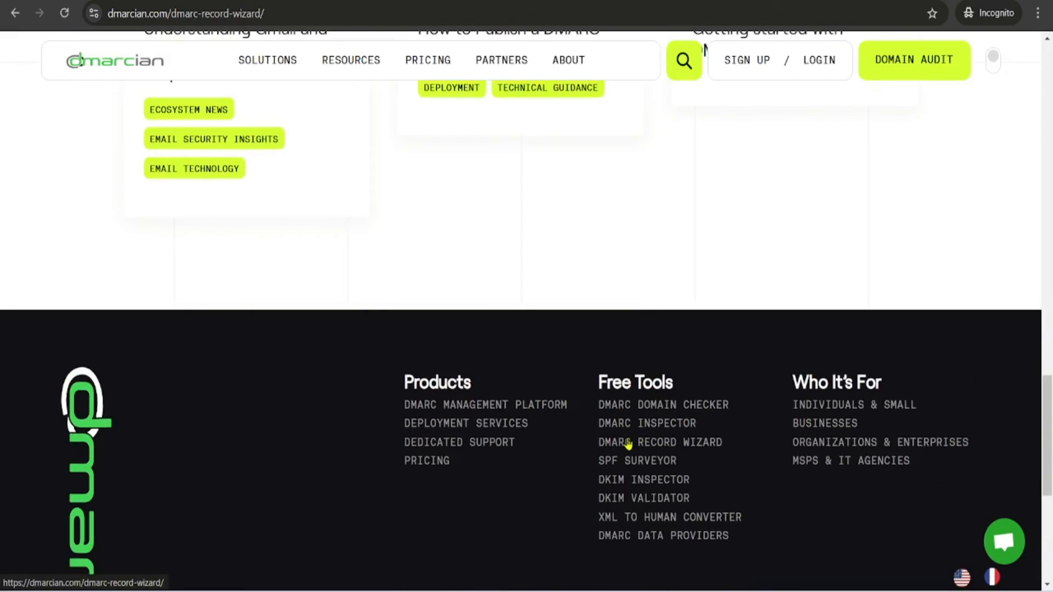
pyautogui.scroll(8, 669, 386)
pyautogui.scroll(15, 669, 386)
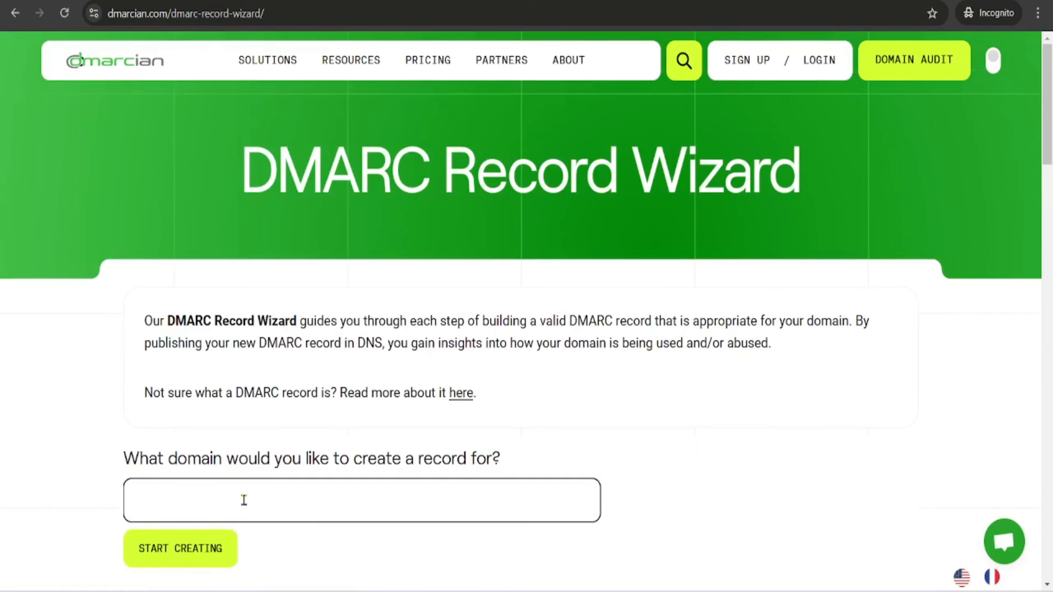
pyautogui.write('everg')
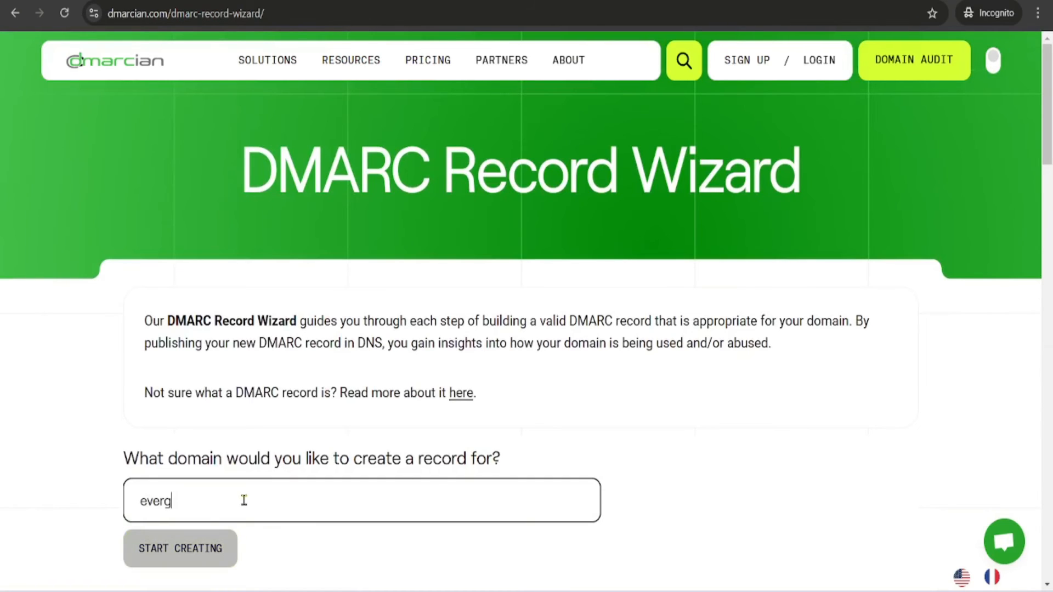
pyautogui.write('reenemailsuccess.co')
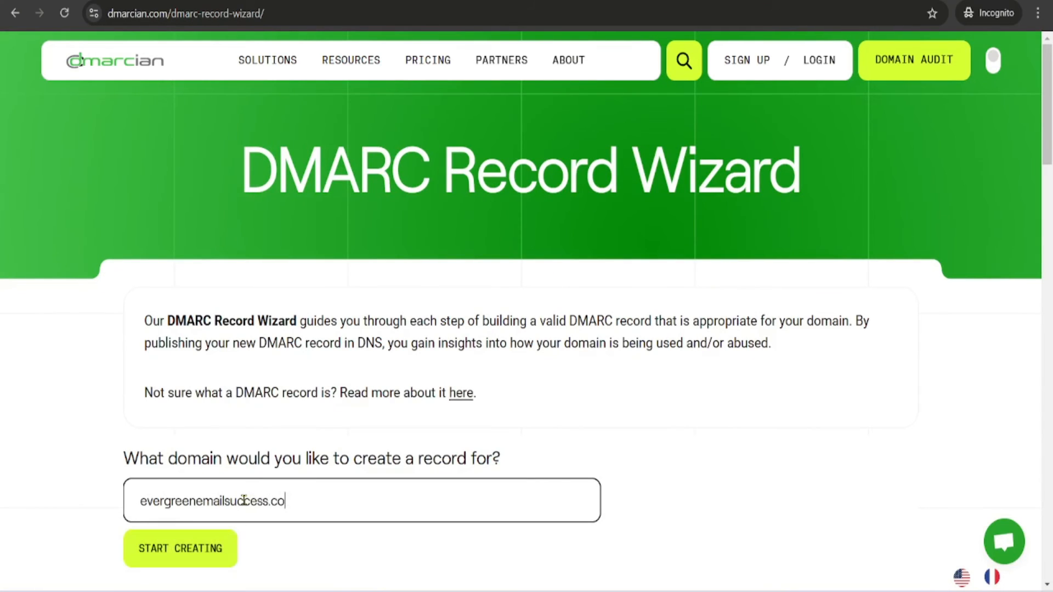
pyautogui.write('m')
# - Build a p=none DMARC record sending aggregate reports to the user's e-mail, relaxed alignment, applied at 100%
pyautogui.click(207, 552)
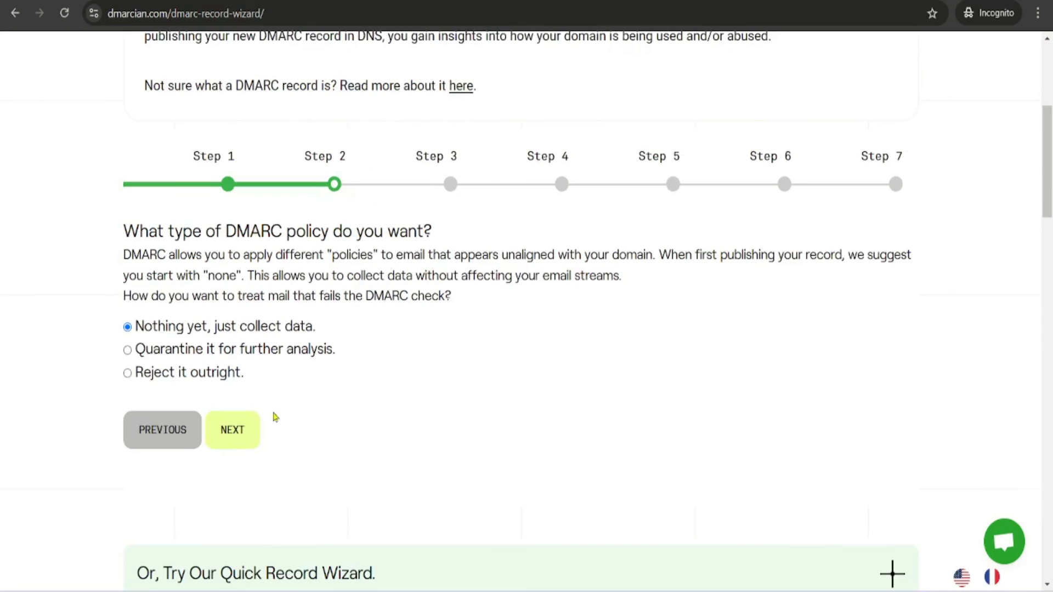
pyautogui.click(234, 433)
pyautogui.scroll(-4, 351, 404)
pyautogui.scroll(3, 259, 375)
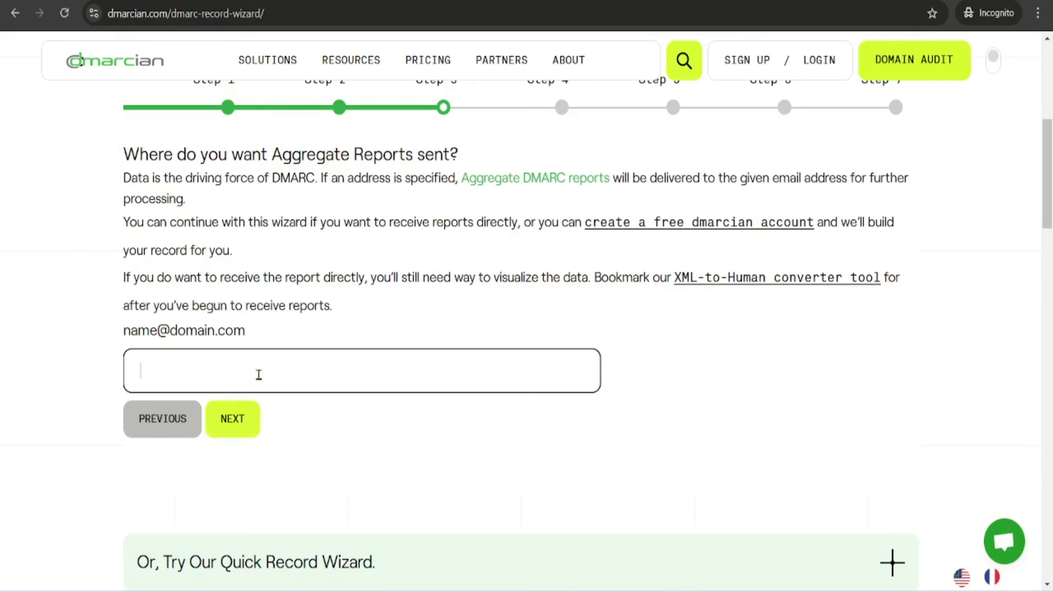
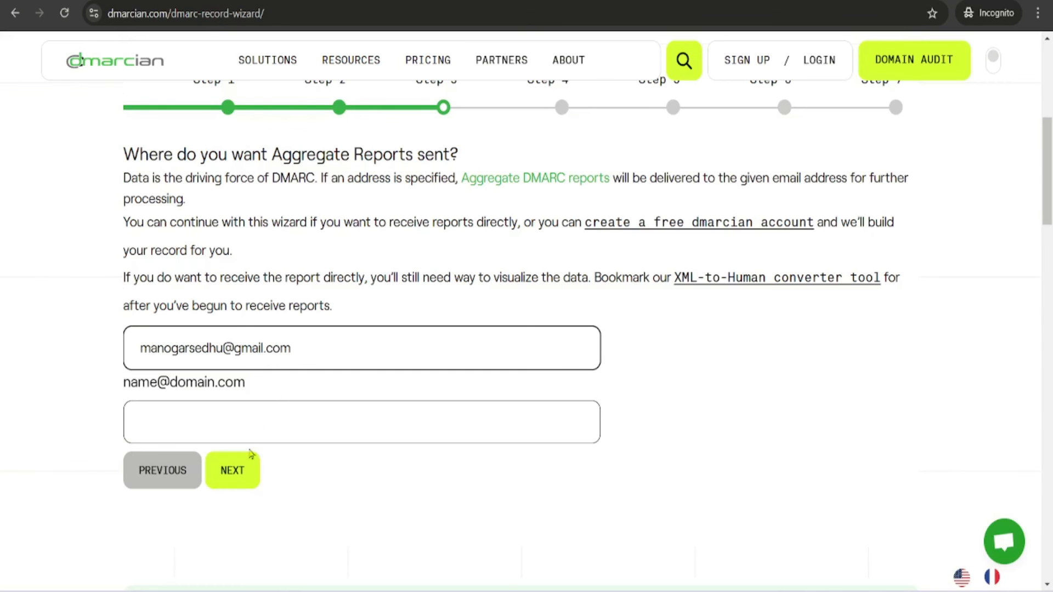
pyautogui.click(241, 469)
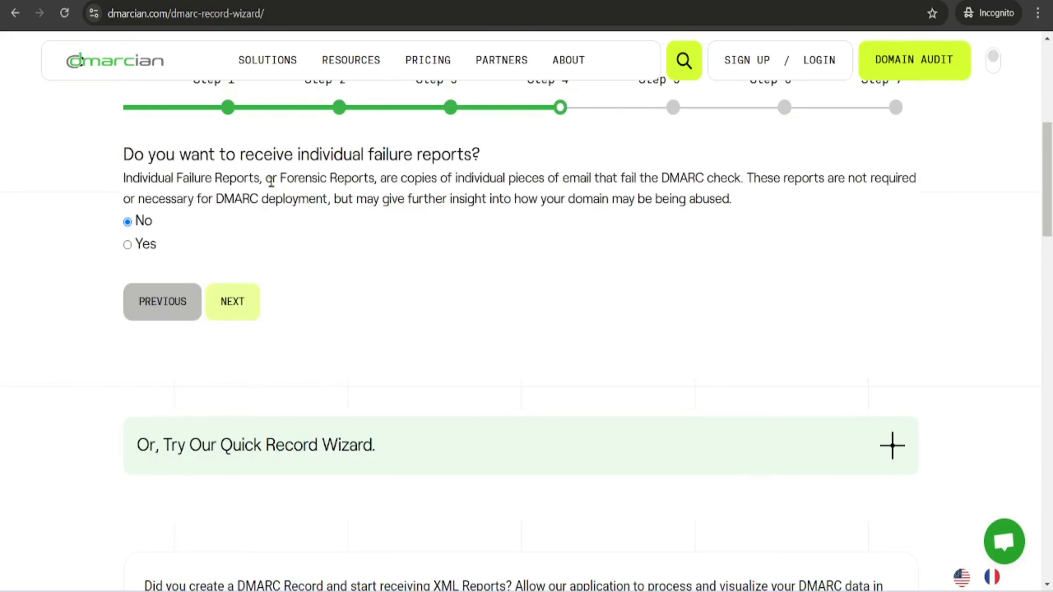
pyautogui.click(232, 301)
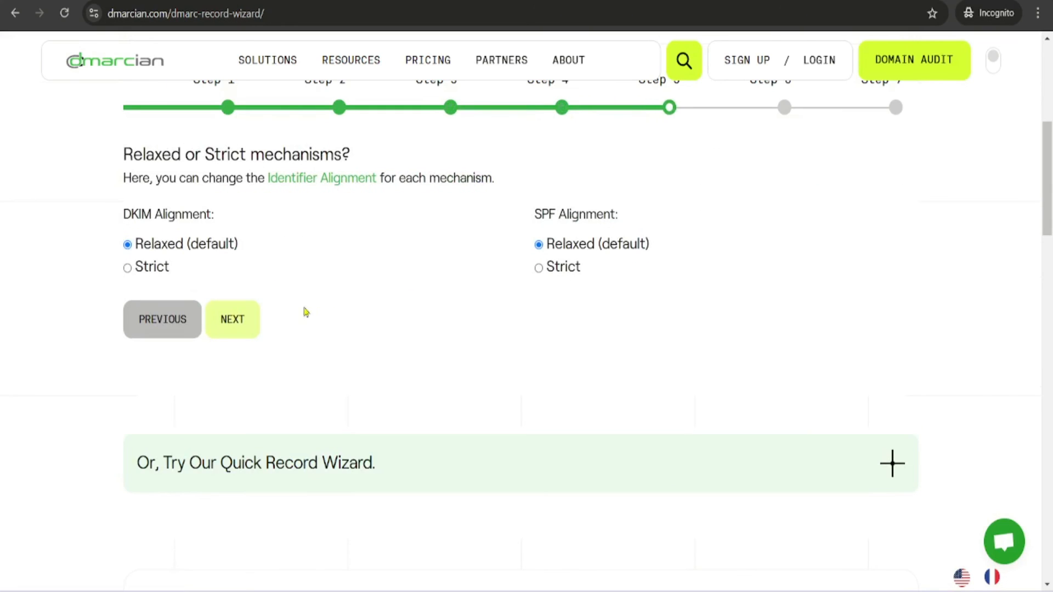
pyautogui.click(256, 313)
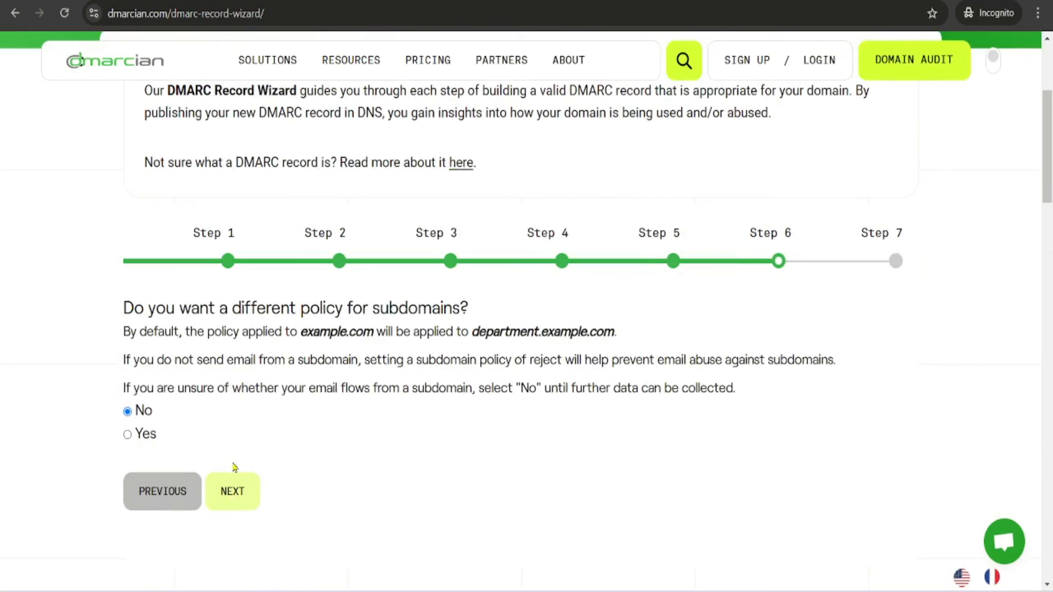
pyautogui.click(234, 485)
pyautogui.click(257, 470)
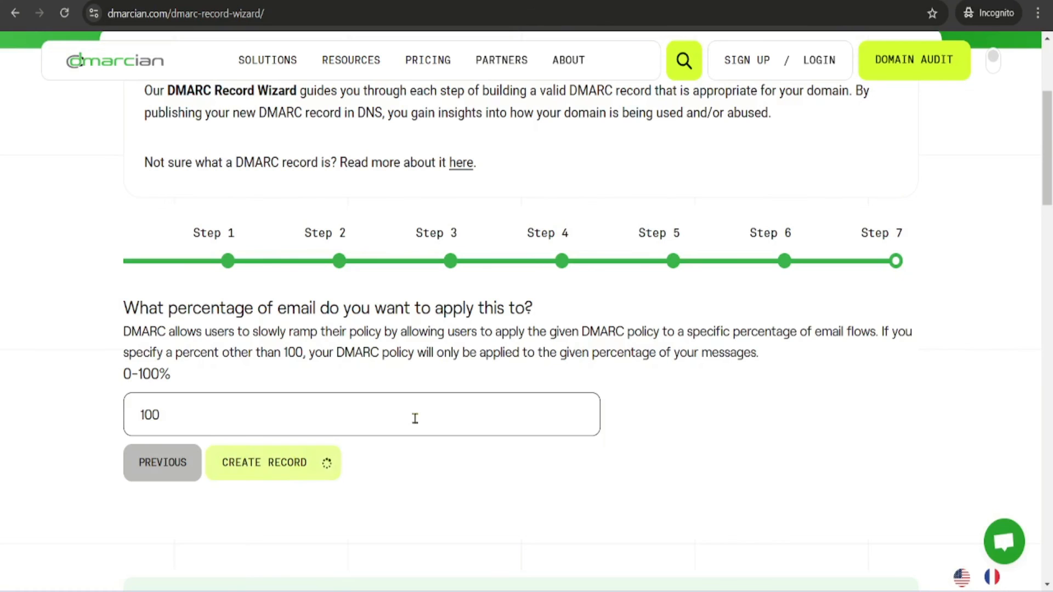